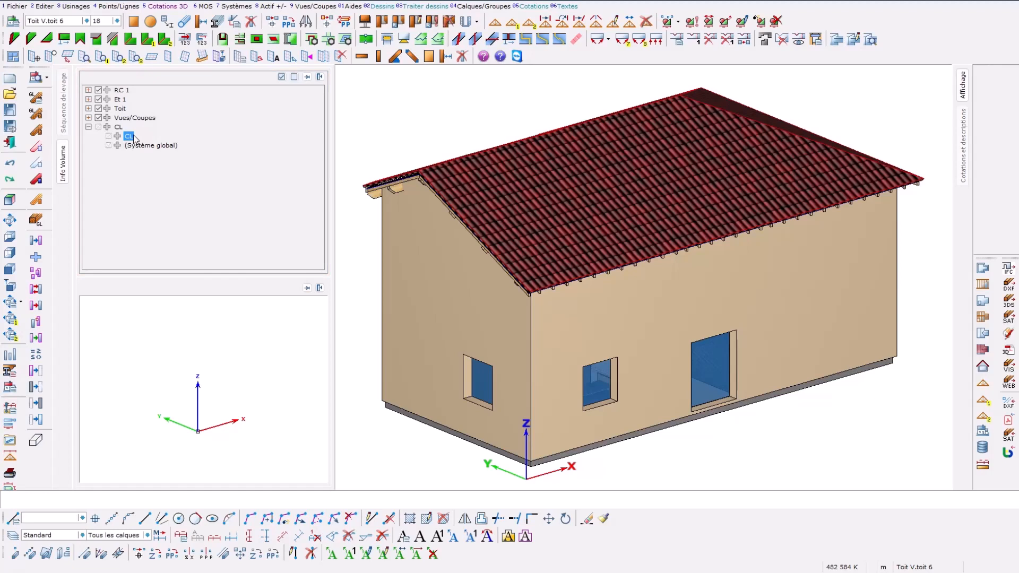
Step: Review the screen configuration options, including the 2D drawing, display and font settings, and accept them
left_click(25, 8)
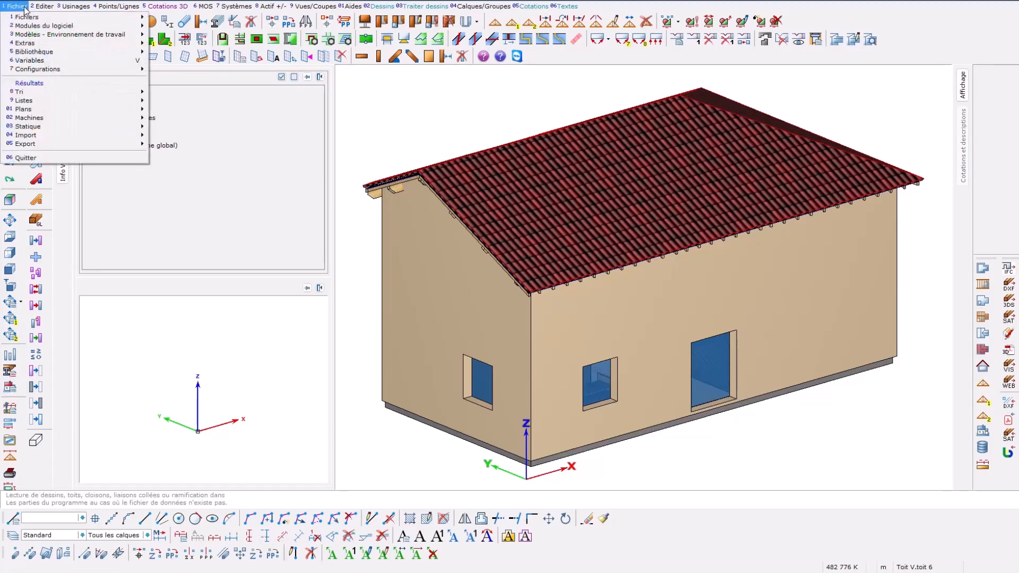
mouse_move(126, 74)
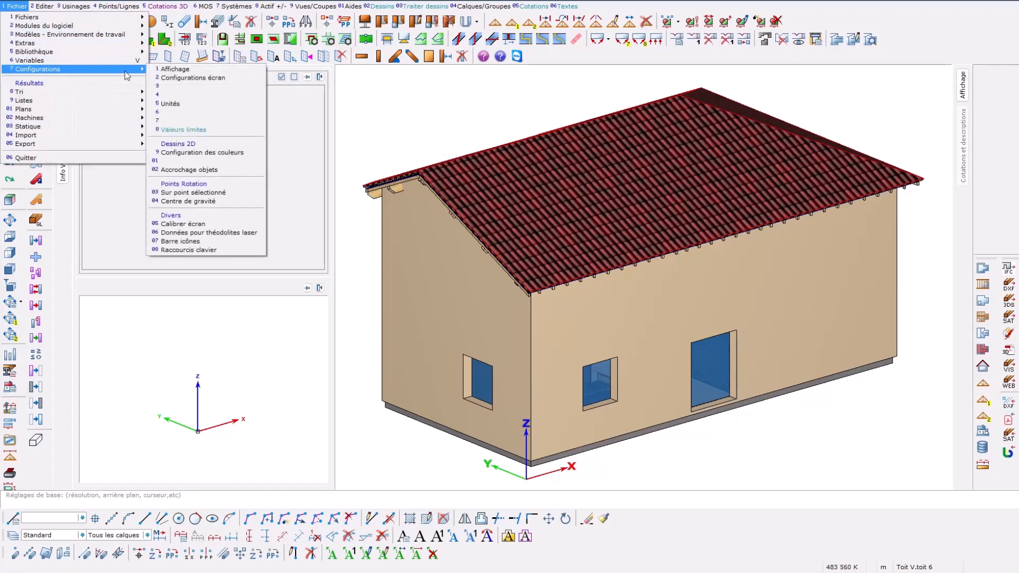
left_click(235, 78)
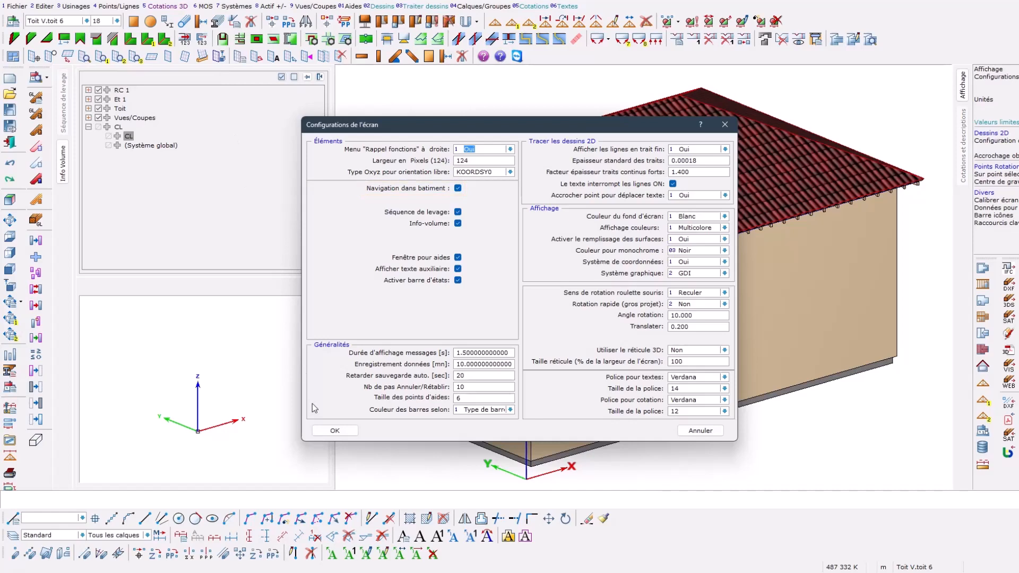
left_click(319, 431)
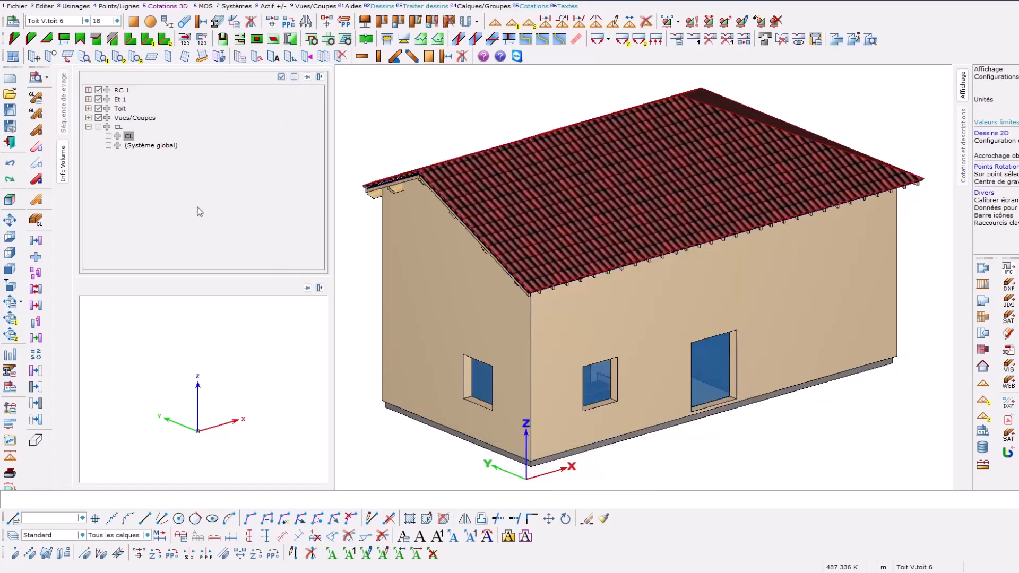
Step: Open section A-A - Coupe A-A from the project's views and sections
left_click(89, 118)
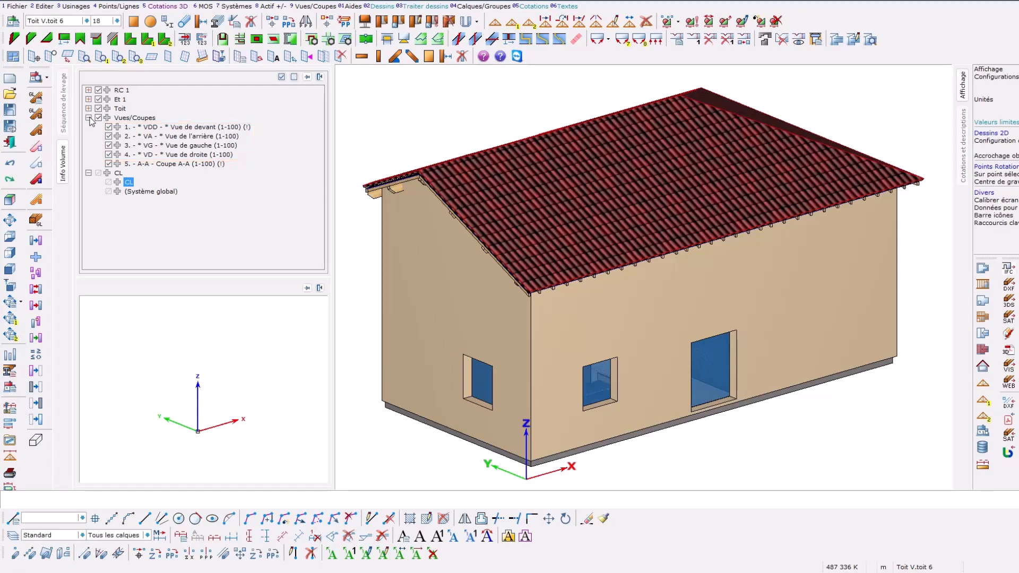
left_click(143, 167)
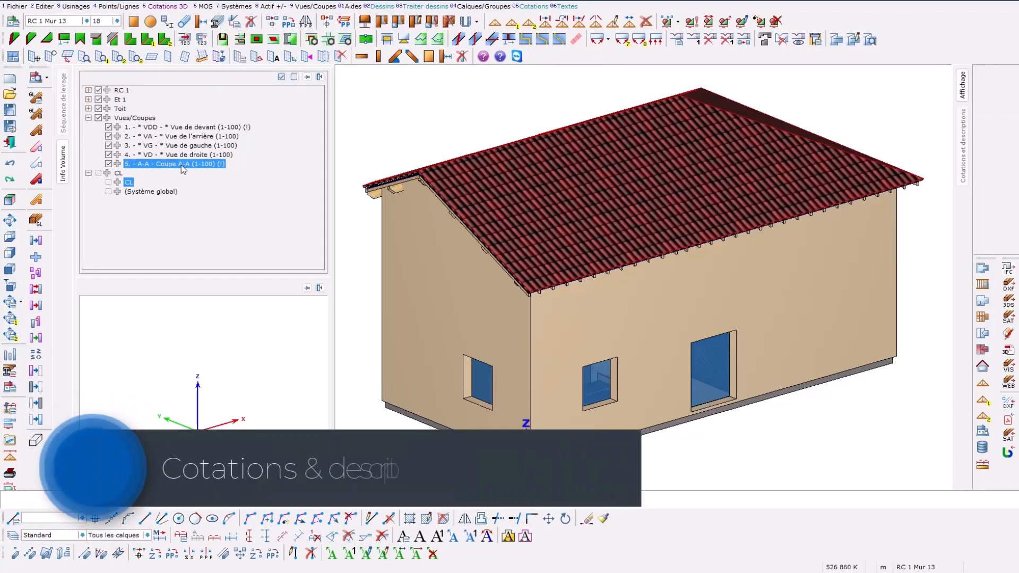
double_click(181, 164)
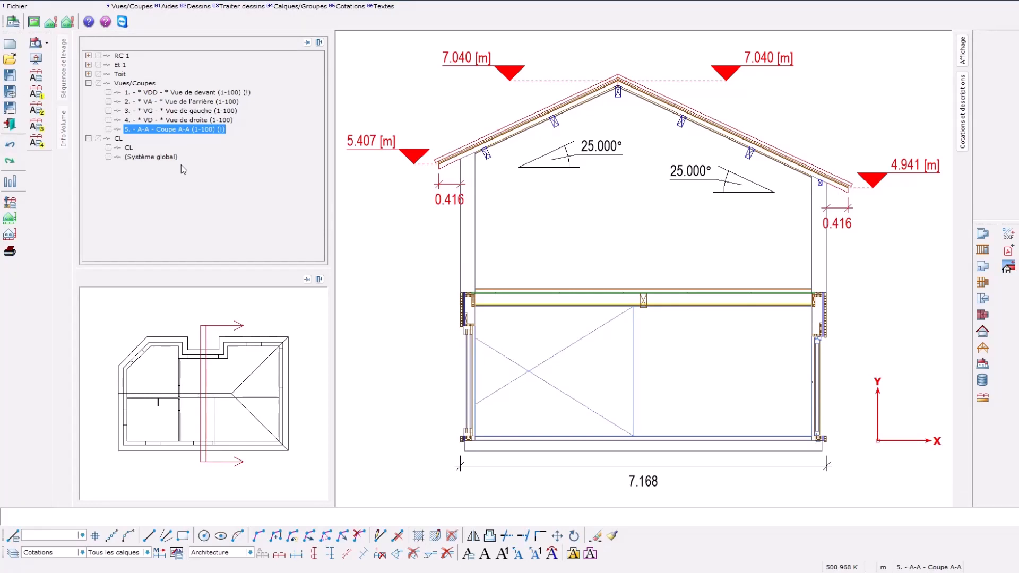
left_click(16, 6)
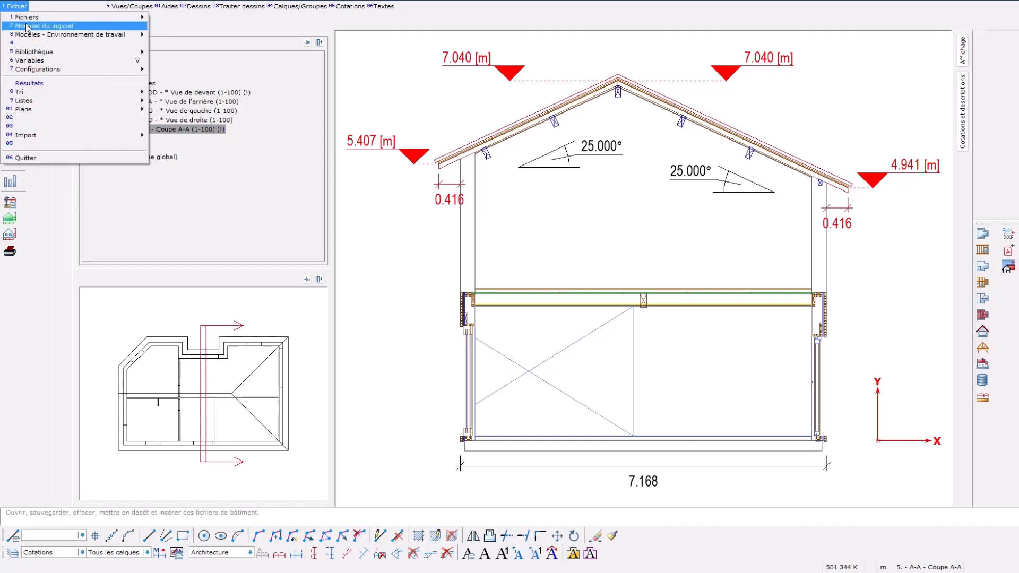
mouse_move(63, 70)
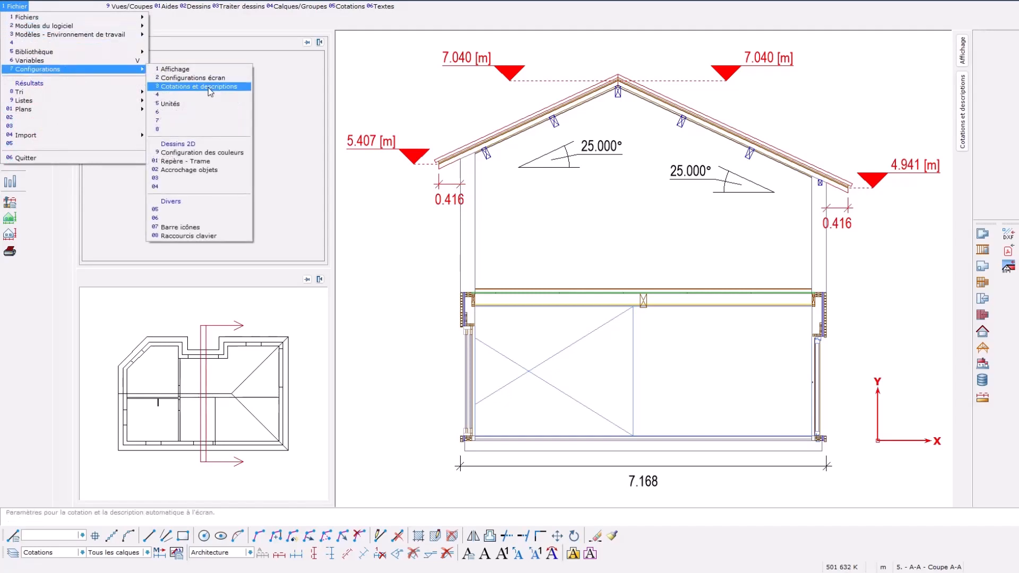
key("Escape")
key("Escape")
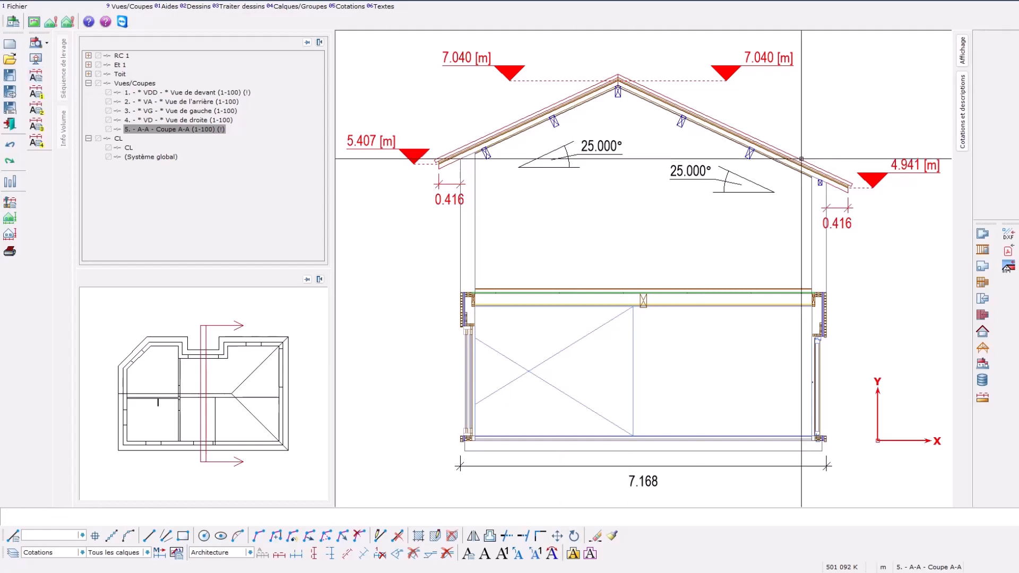
Step: Set the altitude dimension for the top of the finished floor (Dessus plancher sol fini) to Créer and recalculate the current section
left_click(967, 121)
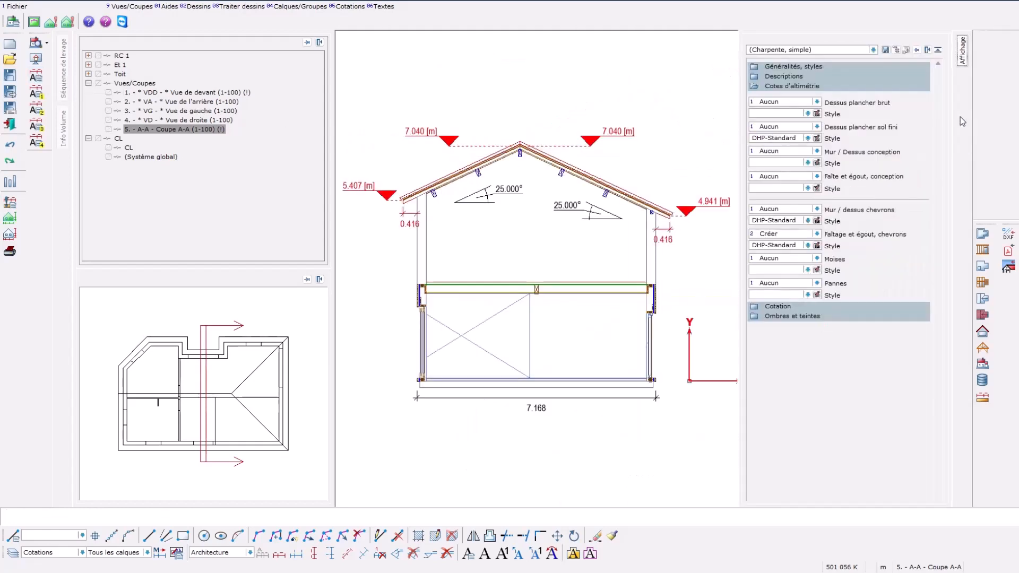
left_click(817, 127)
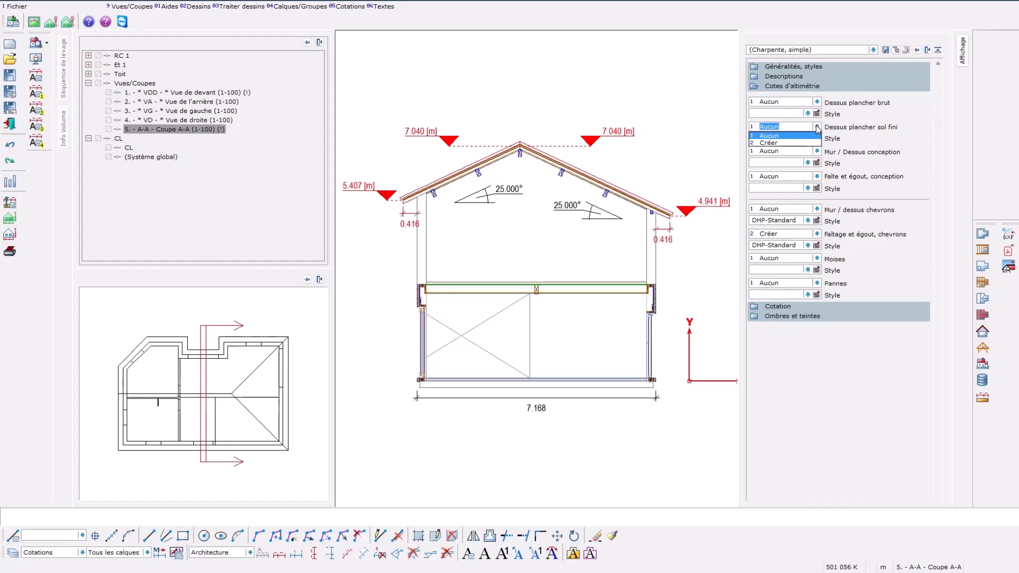
left_click(783, 143)
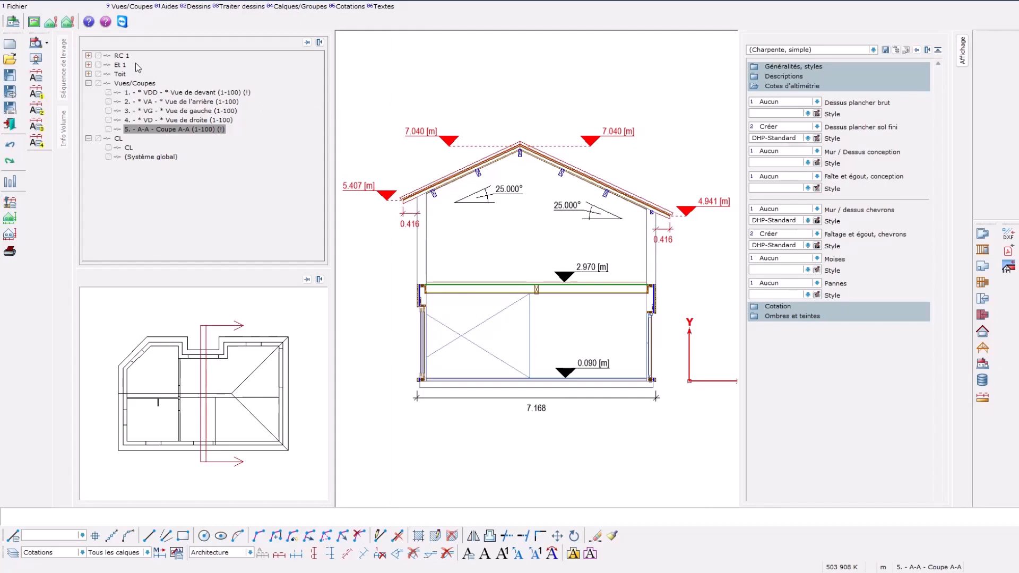
left_click(133, 9)
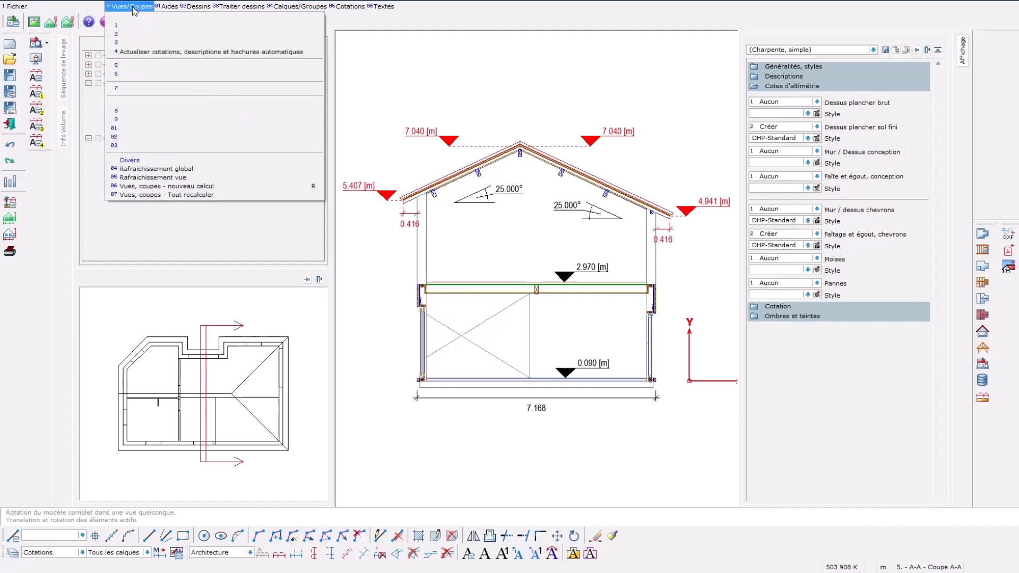
left_click(183, 189)
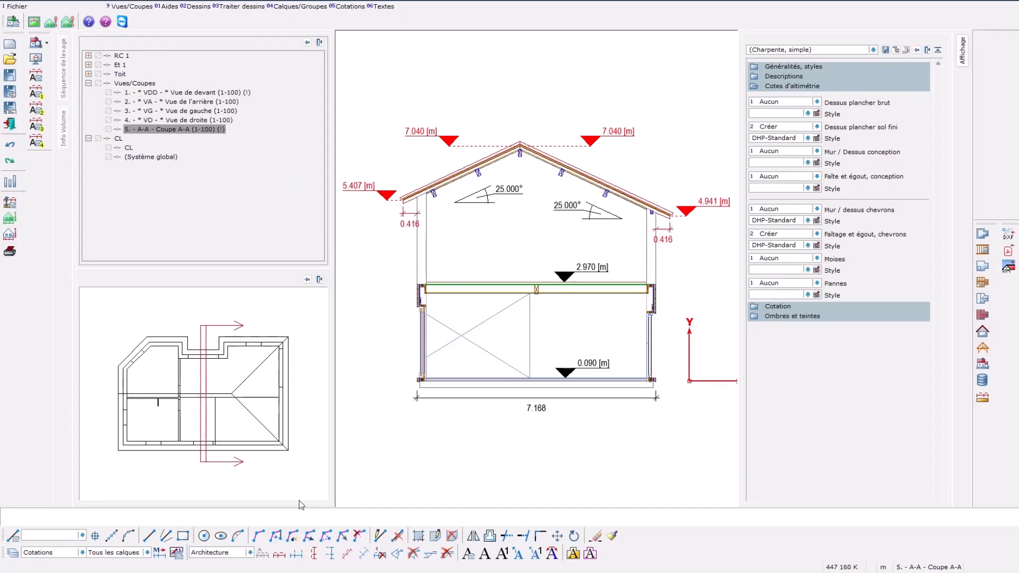
Step: Add a vertical dimension on the ground floor from the top of the floor to the underside of the ceiling beam
left_click(314, 554)
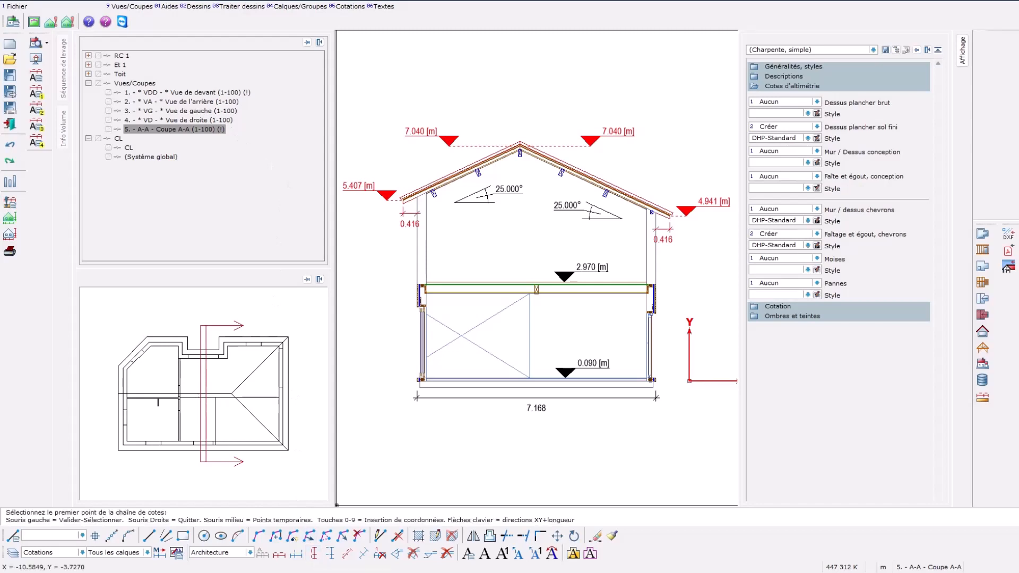
scroll(552, 354, "up", 3)
scroll(552, 354, "up", 2)
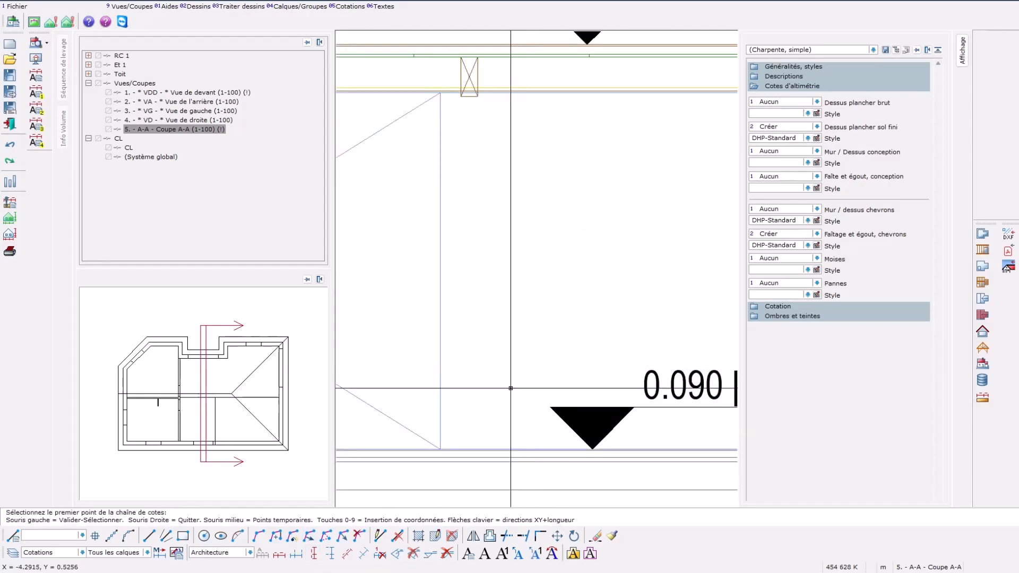
left_click(486, 423)
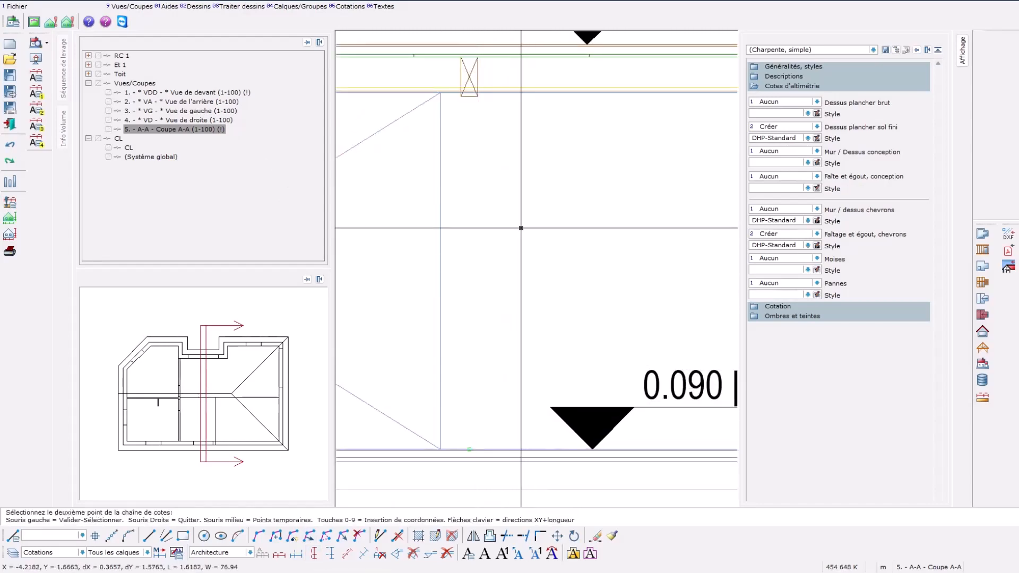
left_click(476, 96)
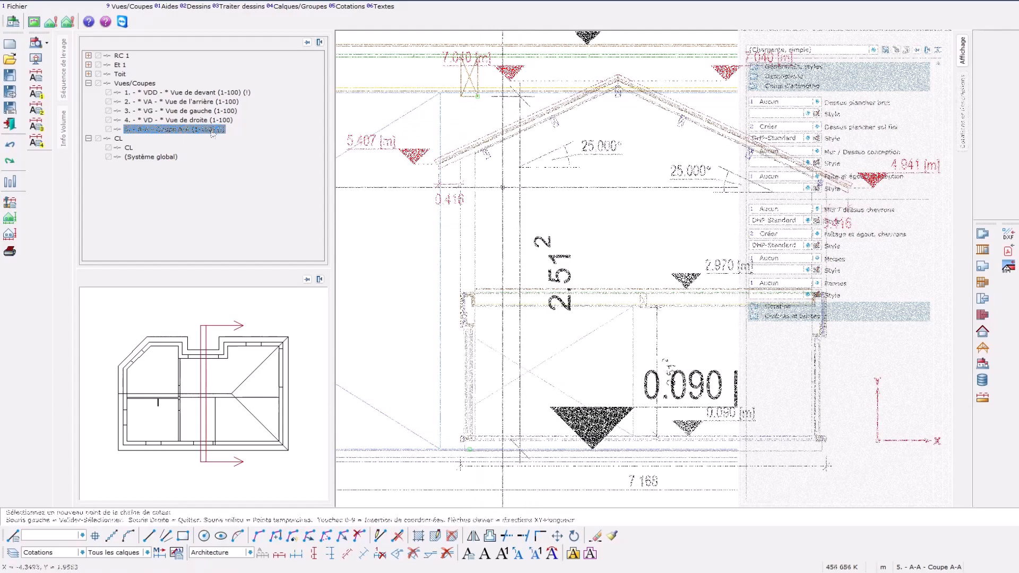
left_click(212, 130)
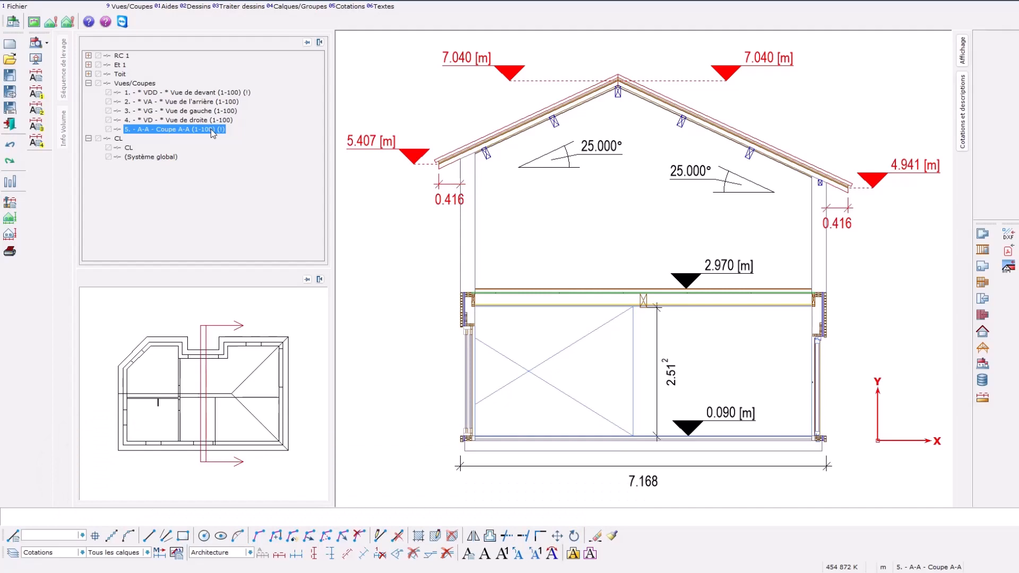
Step: Review the display settings of section A-A, including the building elements and drawings shown
left_click(24, 7)
mouse_move(55, 70)
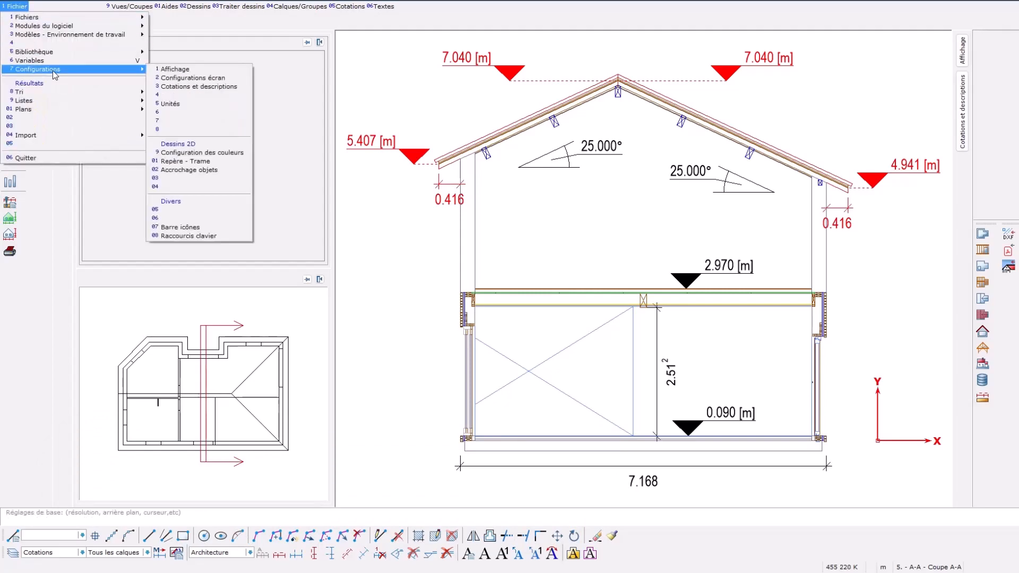
left_click(196, 70)
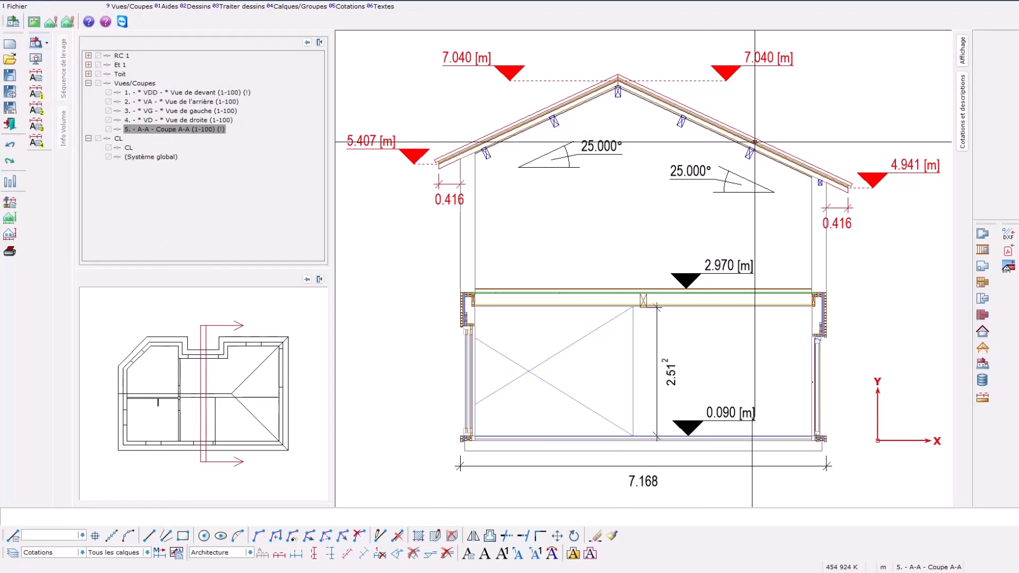
mouse_move(967, 61)
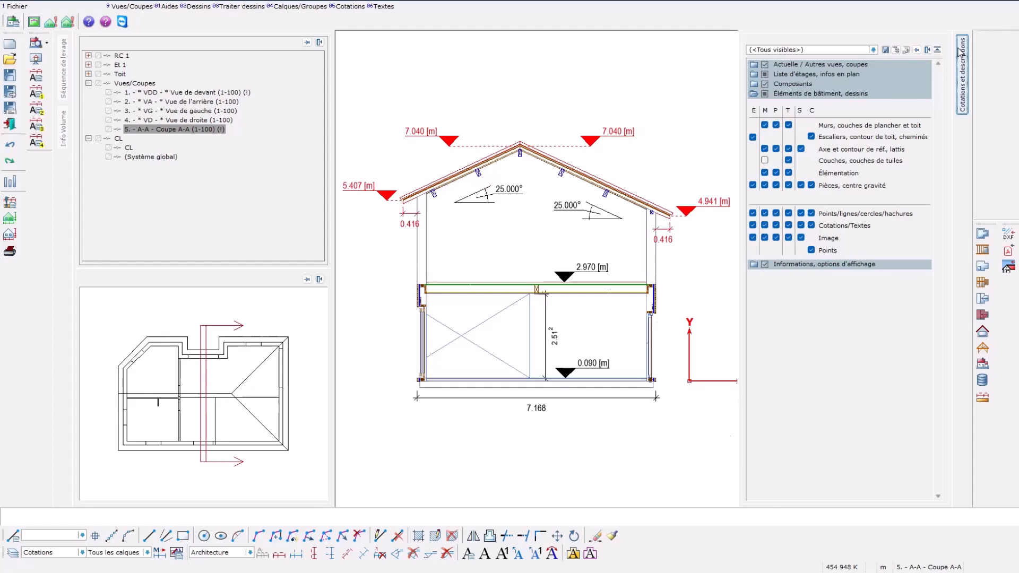
left_click(209, 133)
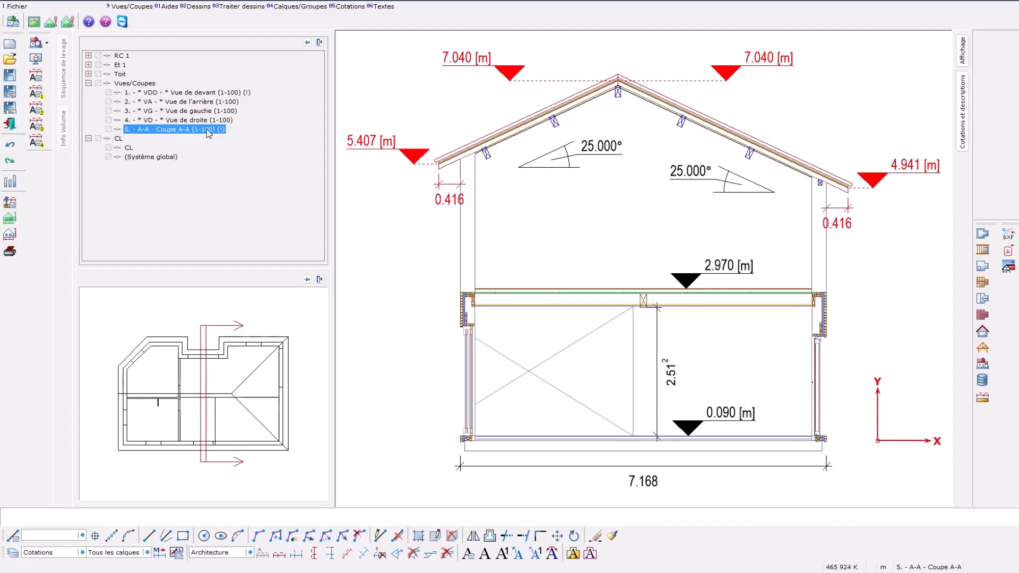
Step: Generate a views and sections plan of section A-A with the Plan de vue, coupe_A4 preset at fixed scale 1:100
left_click(17, 7)
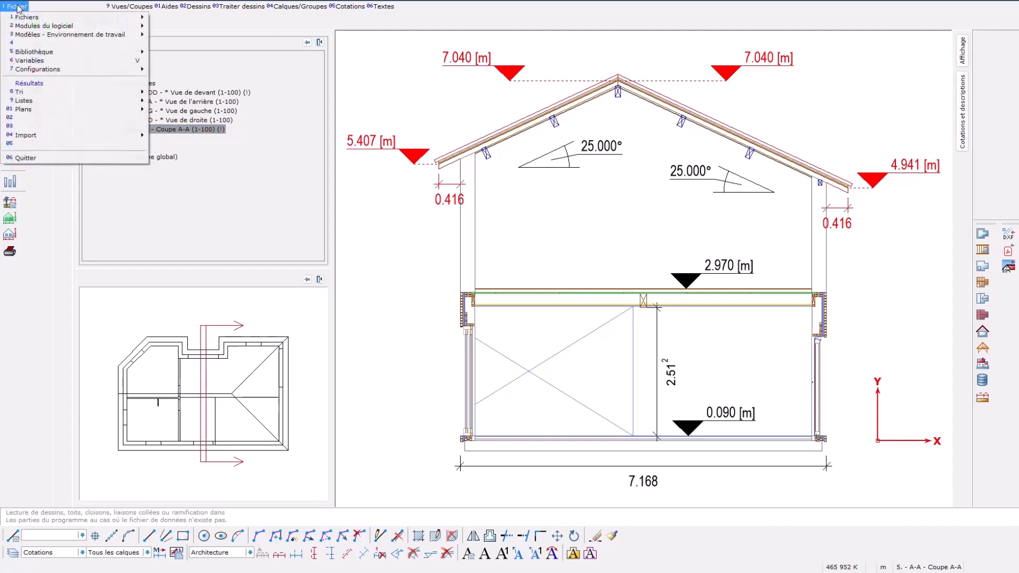
mouse_move(56, 110)
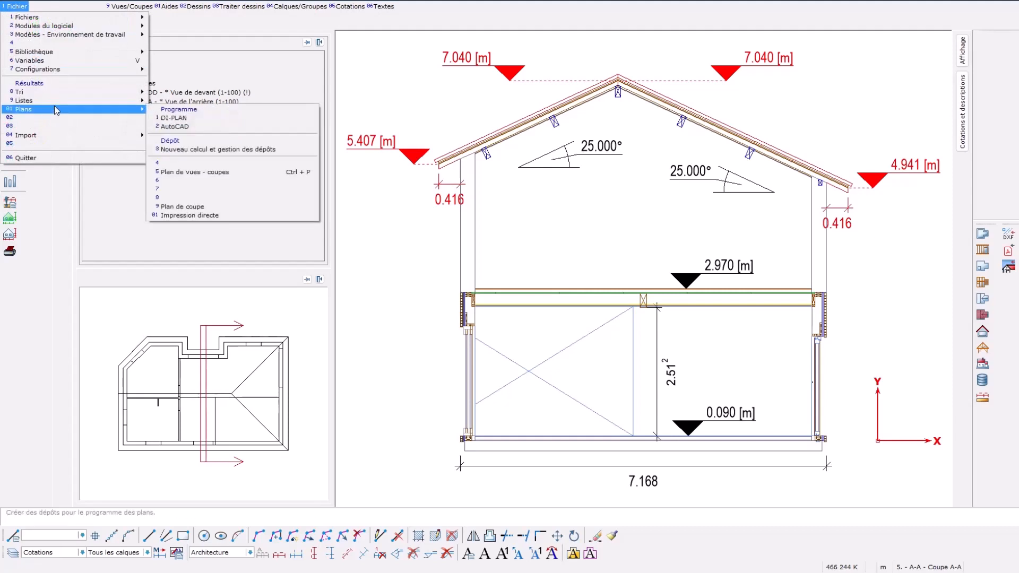
left_click(213, 173)
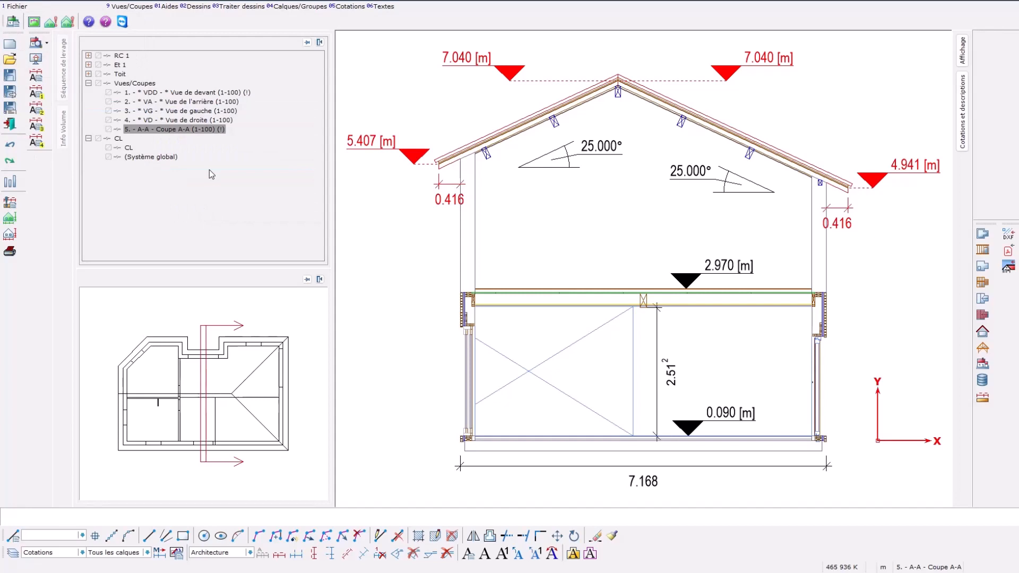
left_click(11, 219)
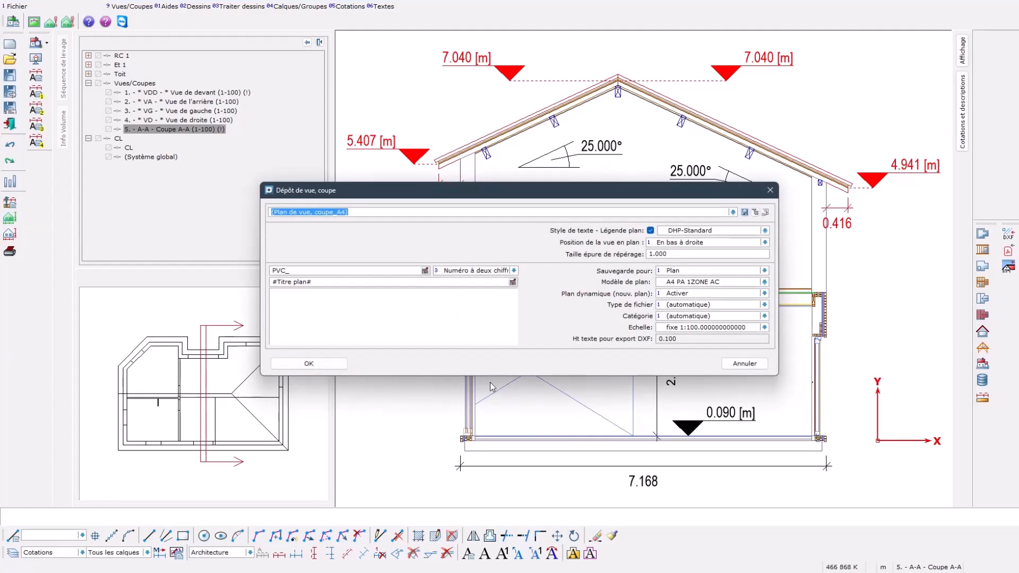
left_click(334, 366)
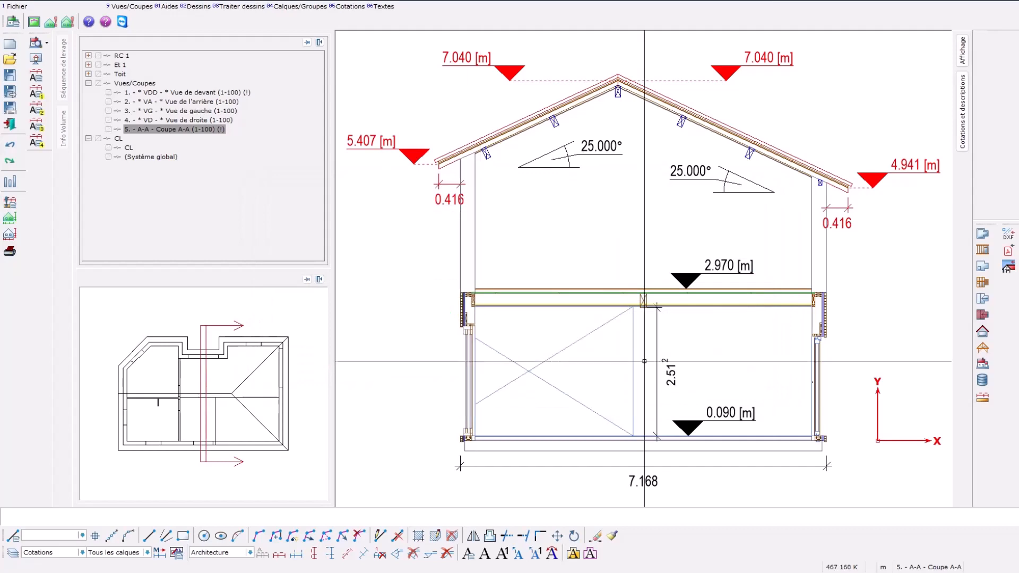
Step: Switch to DI-PLAN and open the plan PVC_01 - VC 5 A-A Coupe A-A to check the section drawing
left_click(982, 399)
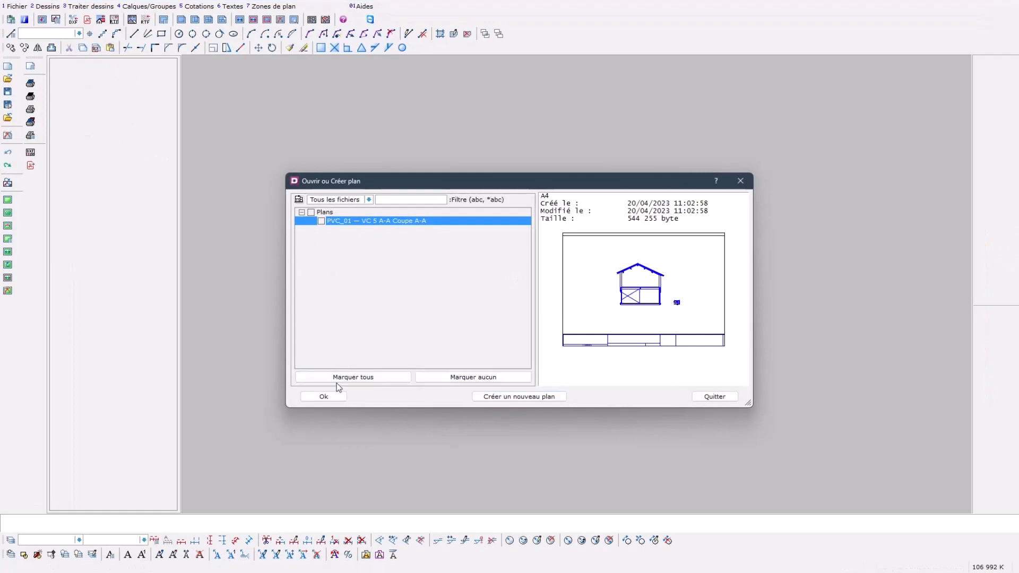
left_click(325, 397)
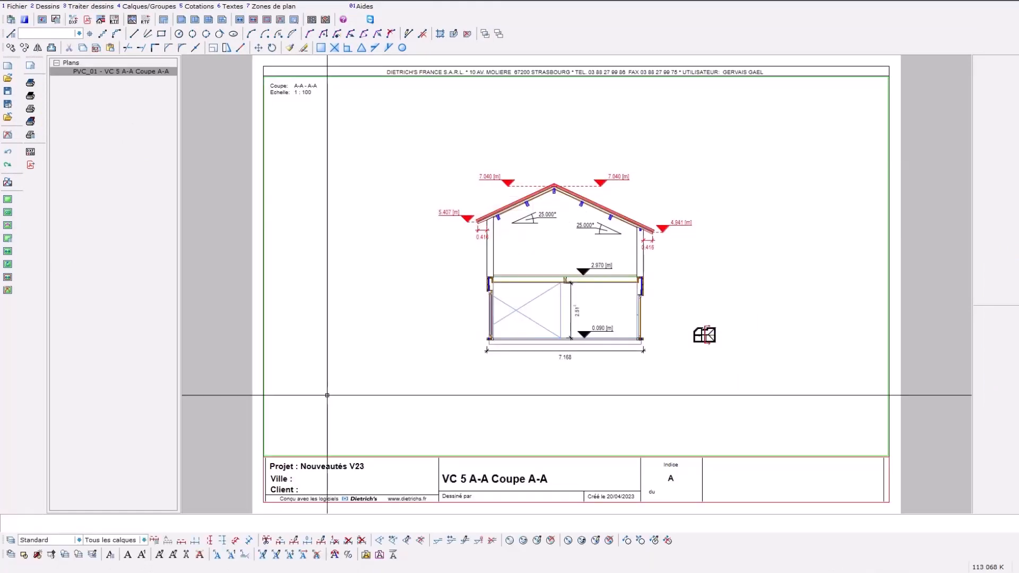
left_click_drag(409, 157, 709, 370)
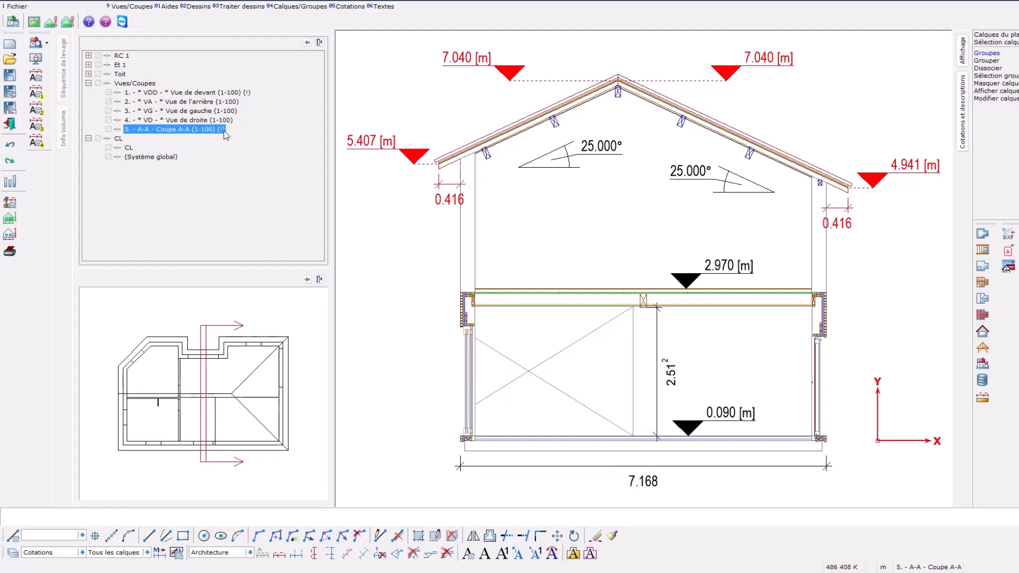
Step: Try to switch from section A-A to the right-side view (VD - Vue de droite) and cancel the change
double_click(228, 121)
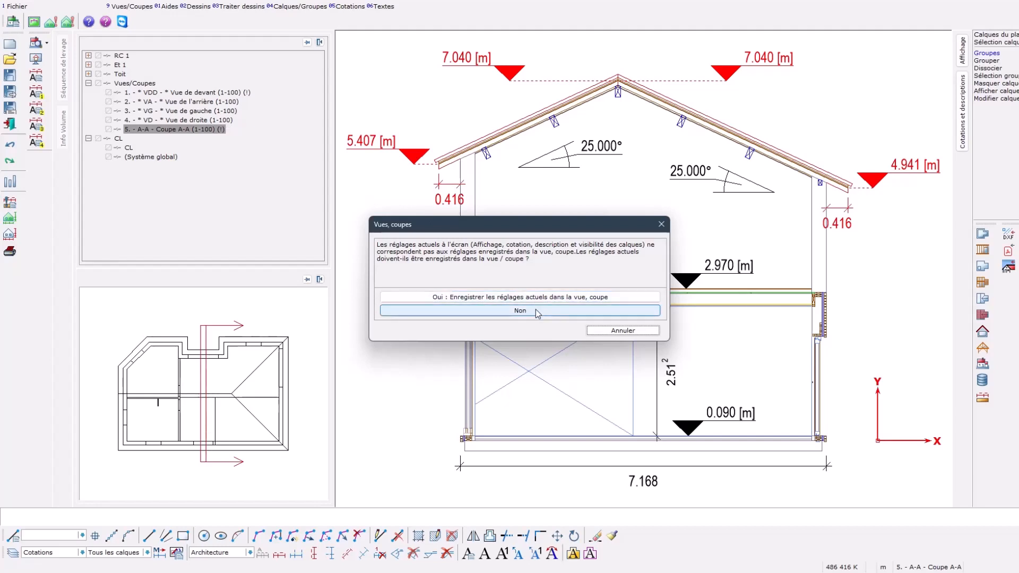
left_click(588, 329)
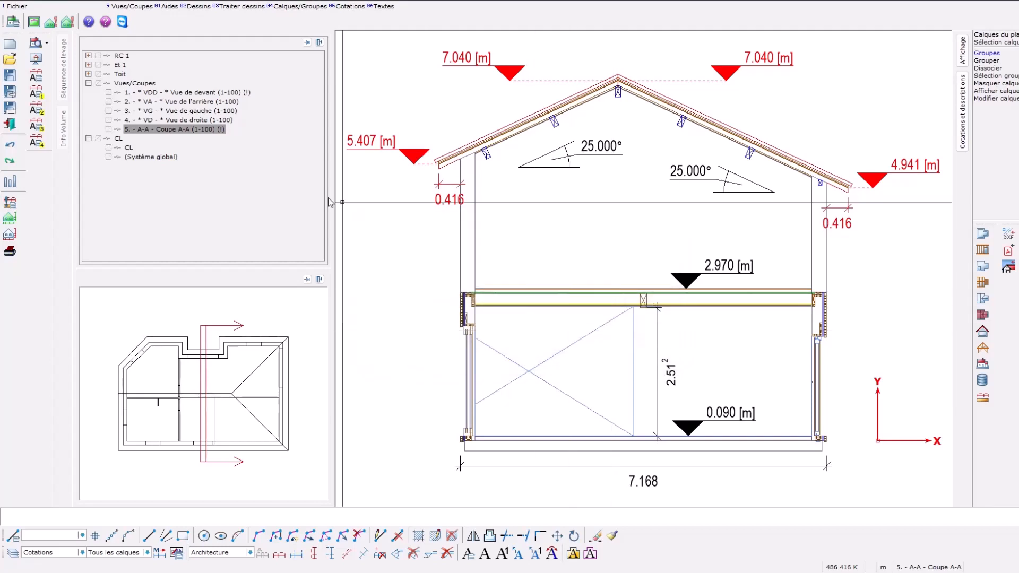
right_click(221, 130)
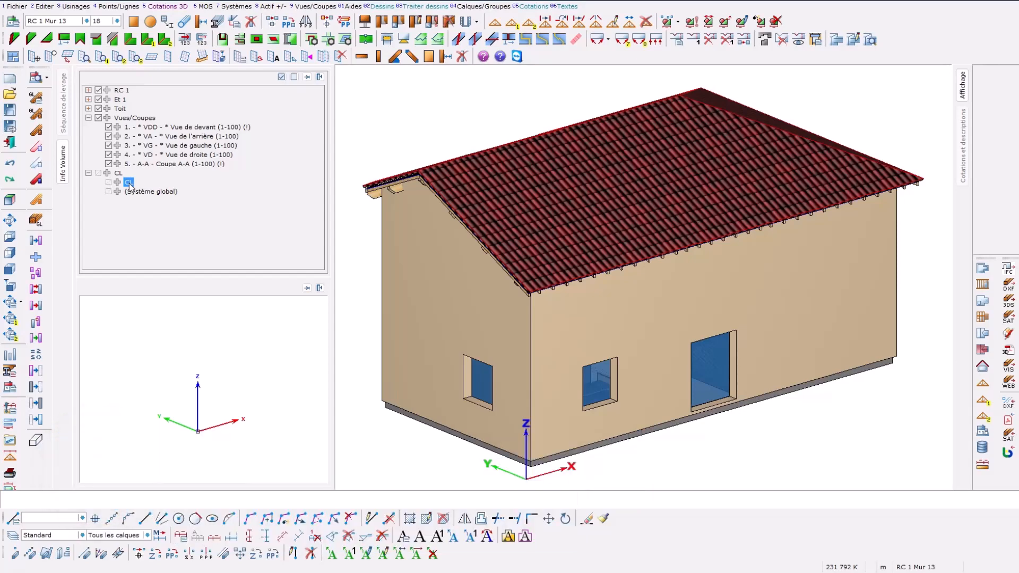
Step: Open the front view 1 (VDD - Vue de devant) and bring up its view and section options
left_click(197, 129)
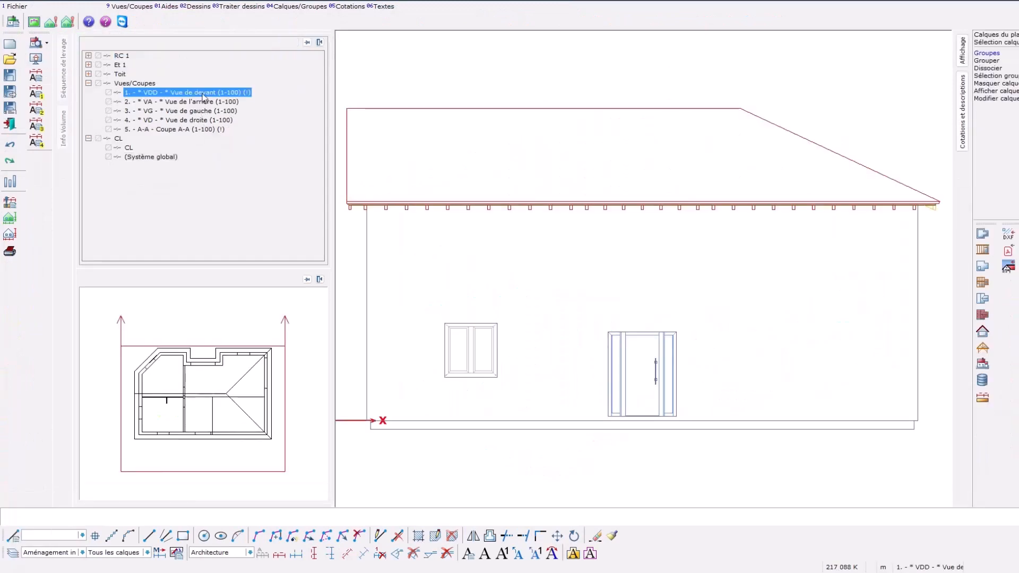
right_click(203, 96)
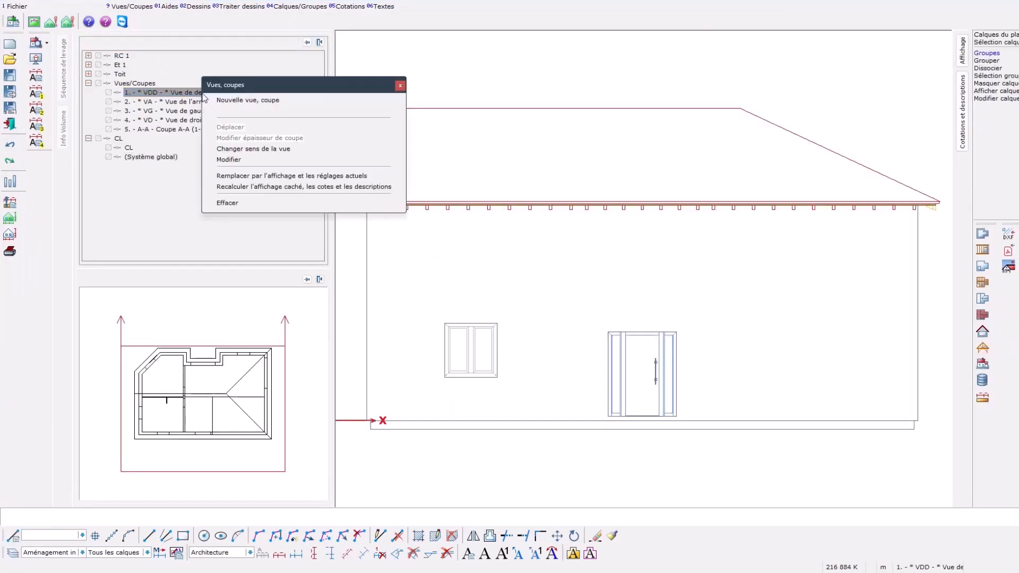
left_click(303, 100)
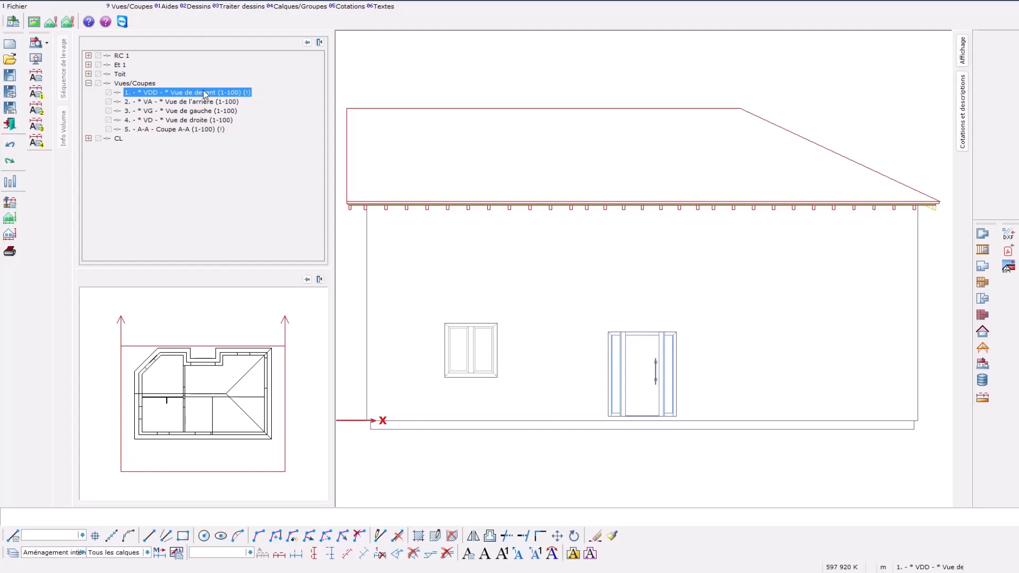
Step: Define a new Coupe along the horizontal interior wall line, looking towards the rear, with its depth running from before that wall to behind the ridge
right_click(154, 84)
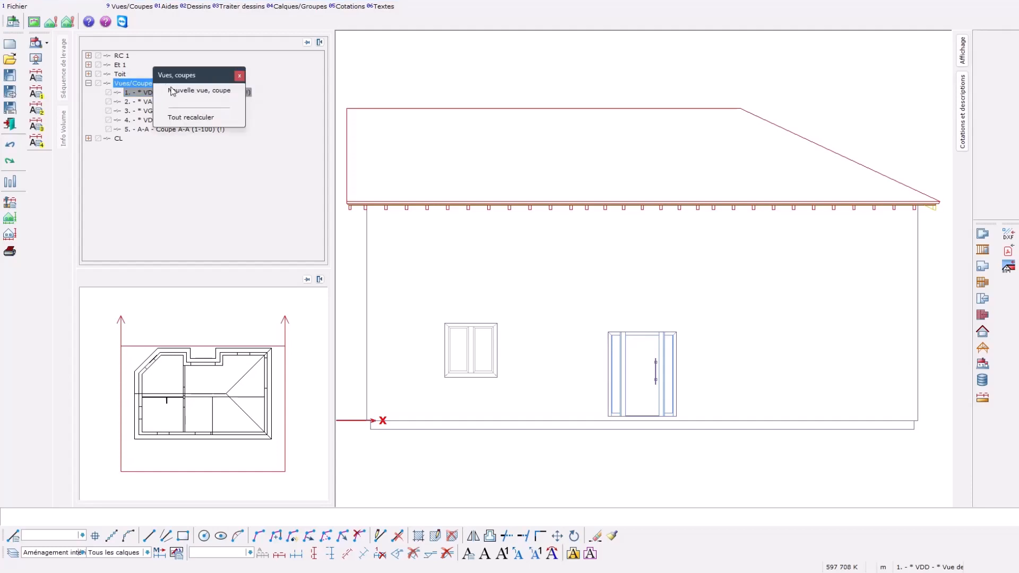
left_click(197, 91)
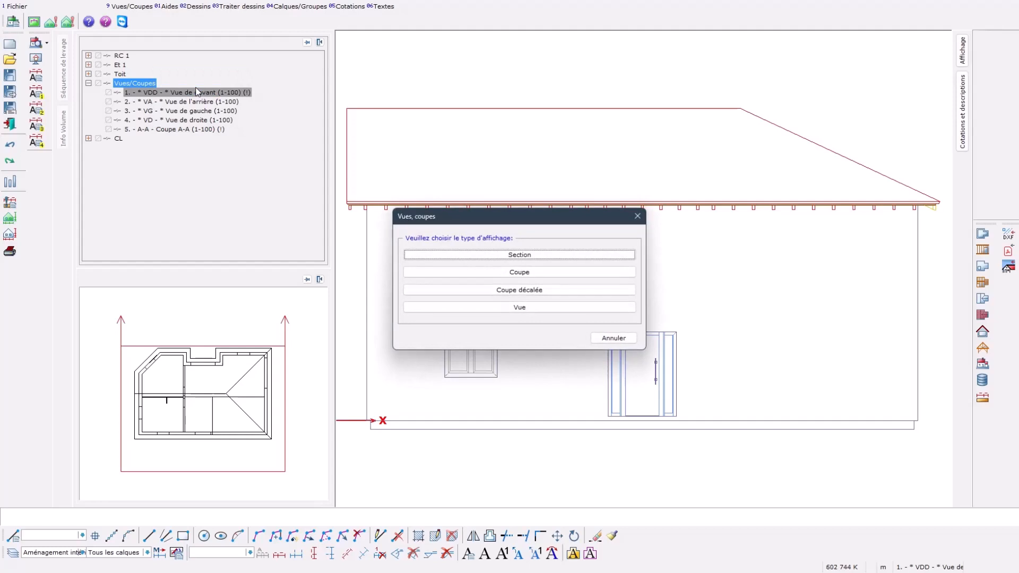
left_click(441, 273)
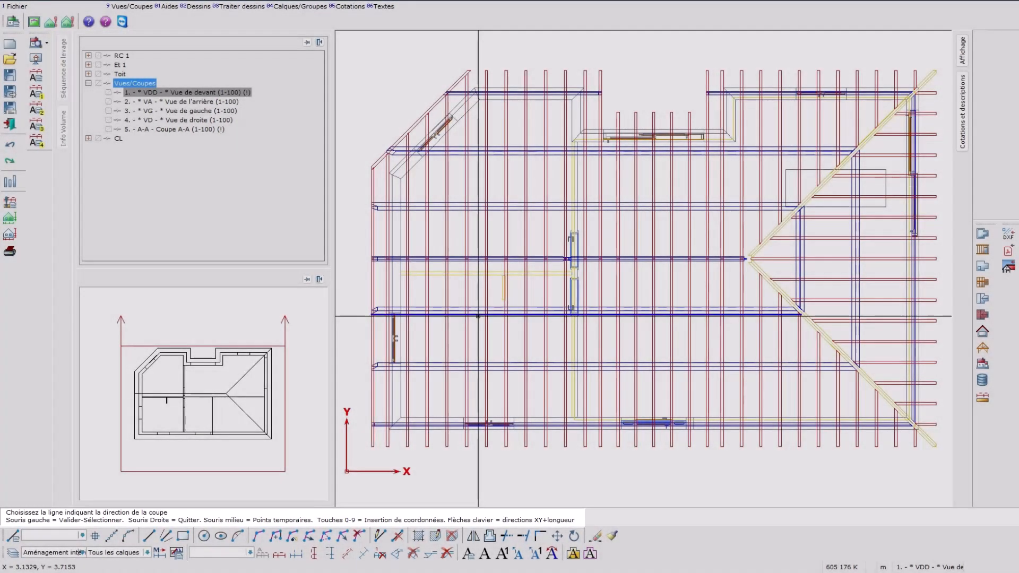
left_click(483, 273)
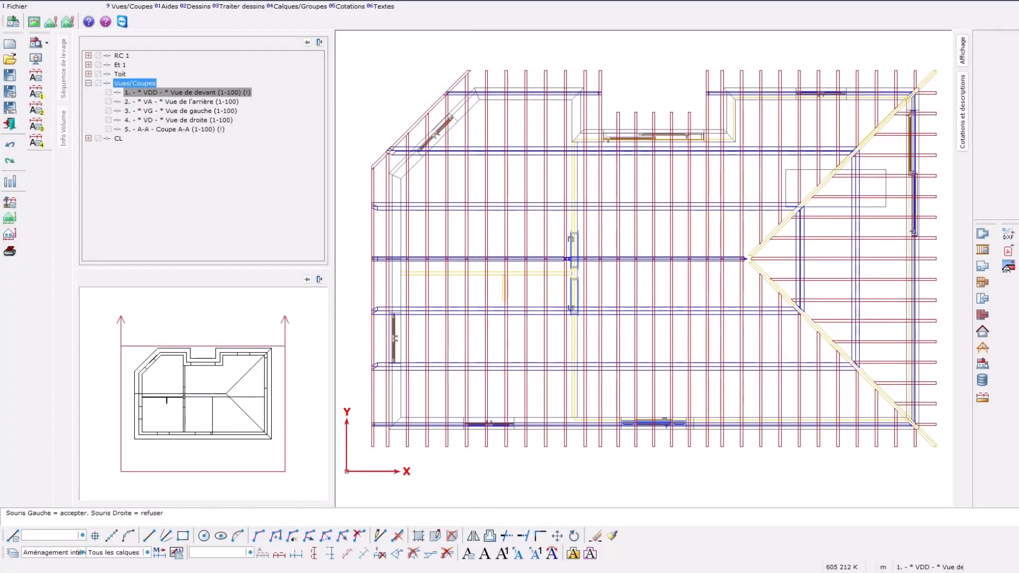
left_click(481, 336)
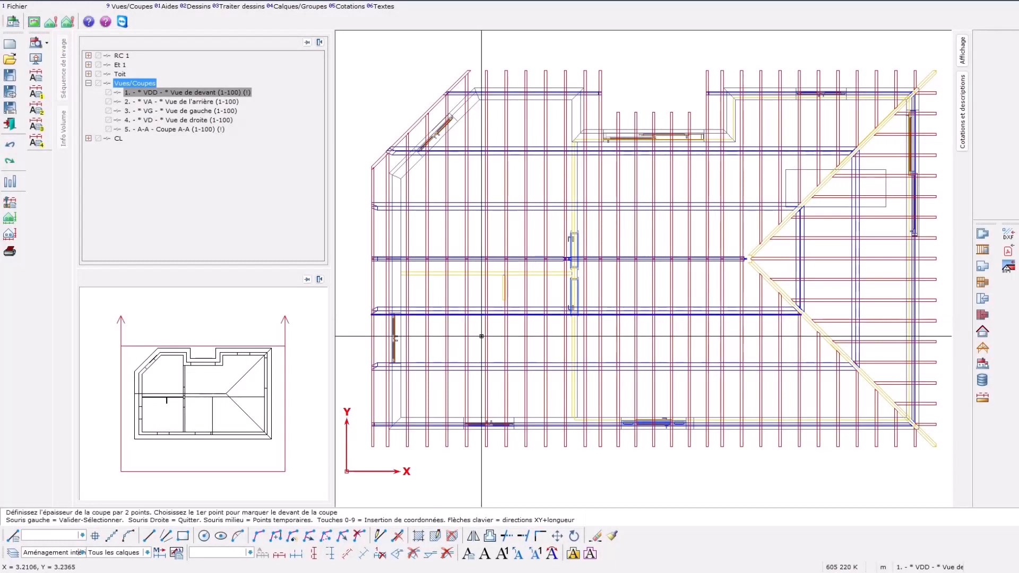
left_click(481, 286)
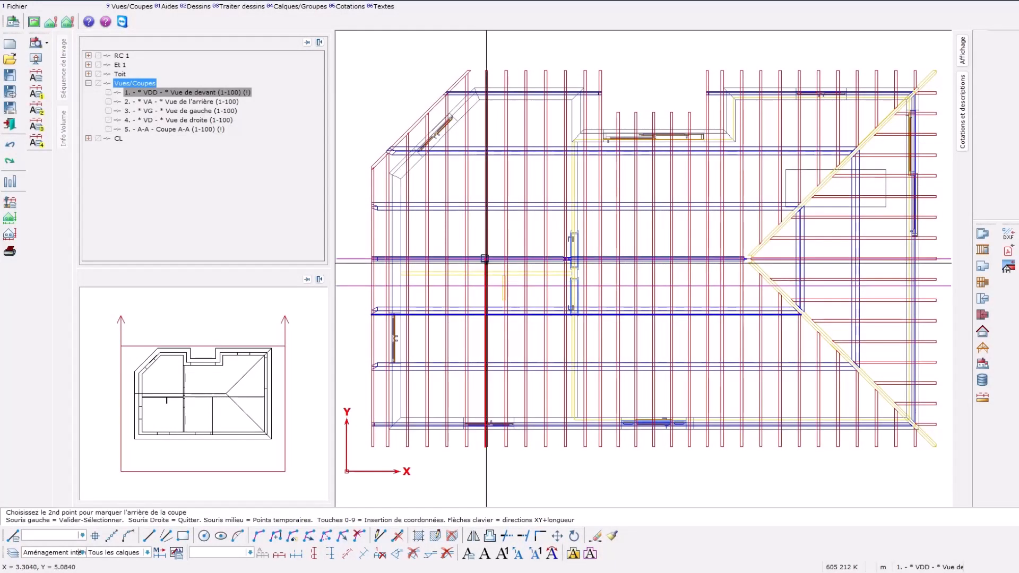
left_click(480, 238)
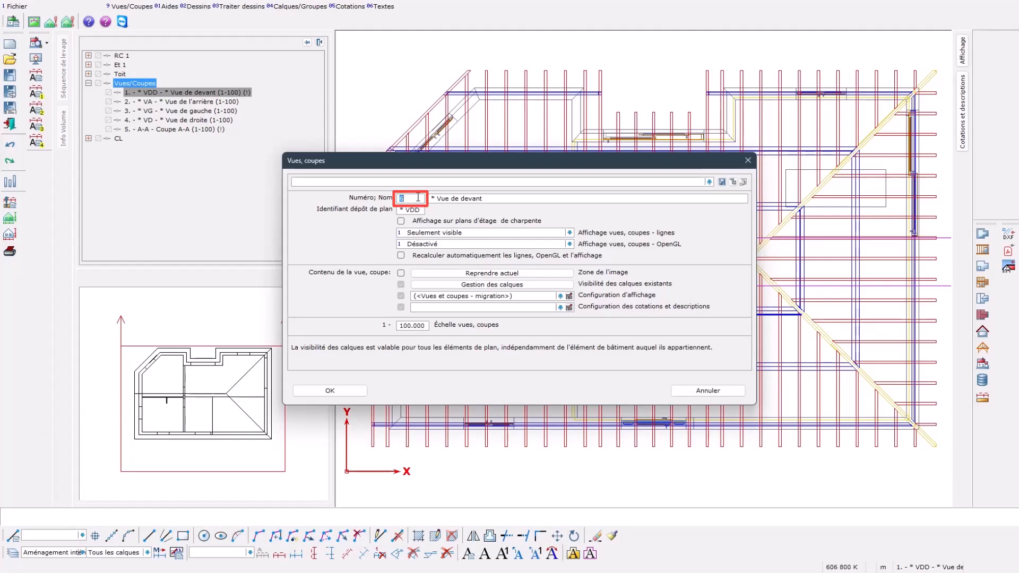
Step: Name the section Coupe B-B with plan identifier B-B, and enable its display on framing floor plans, keeping lines at Seulement visible
key("Tab")
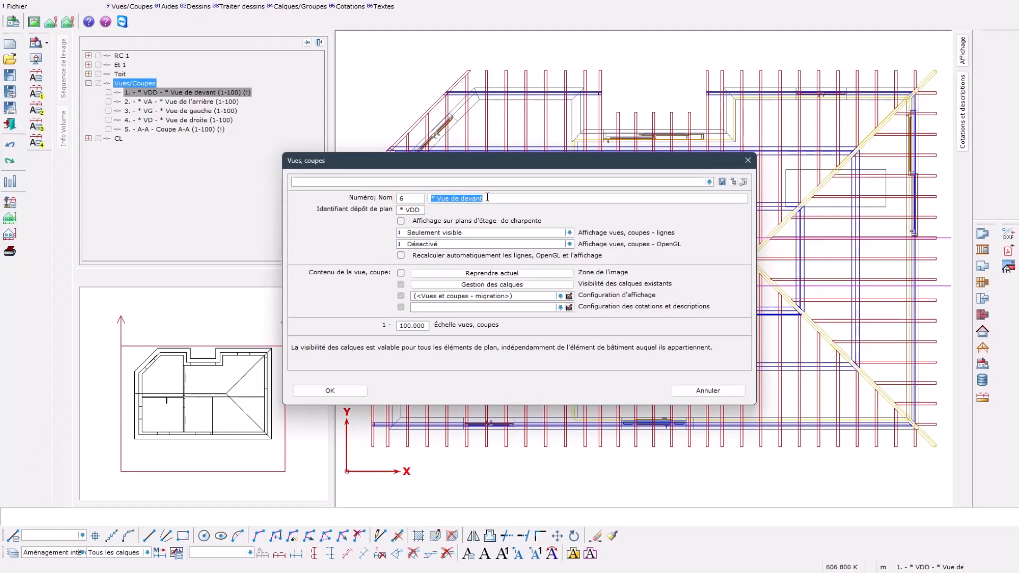
type("Coupe B-B")
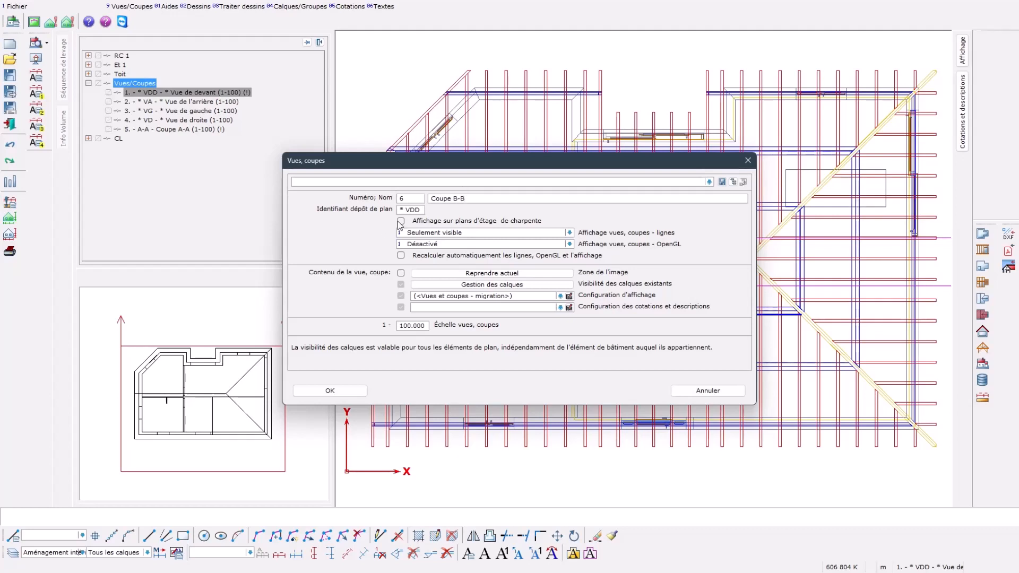
left_click(422, 210)
type("B-B")
left_click(401, 221)
left_click(570, 234)
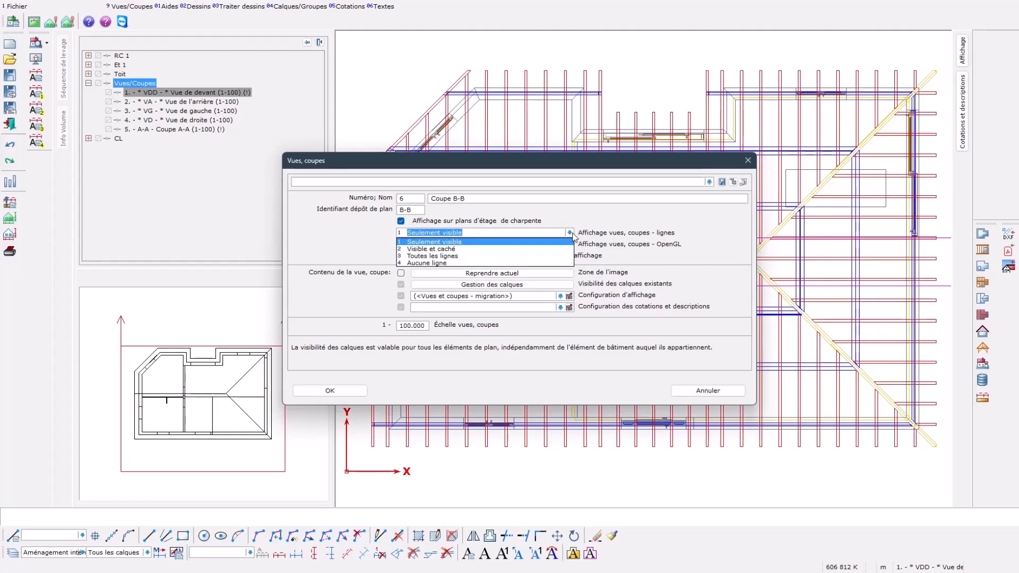
left_click(571, 234)
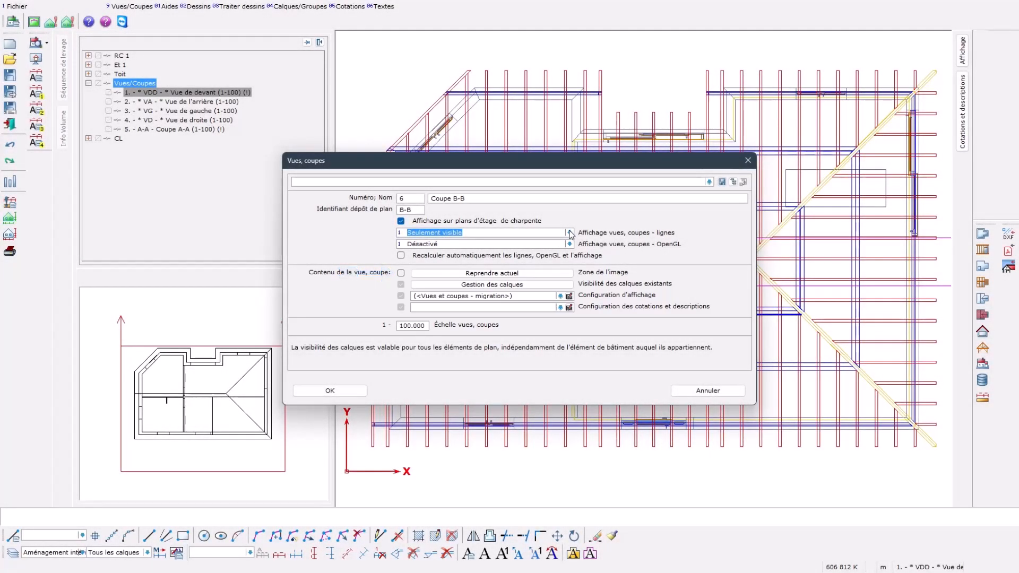
Step: Make all existing layers visible in the new section B-B
left_click(518, 285)
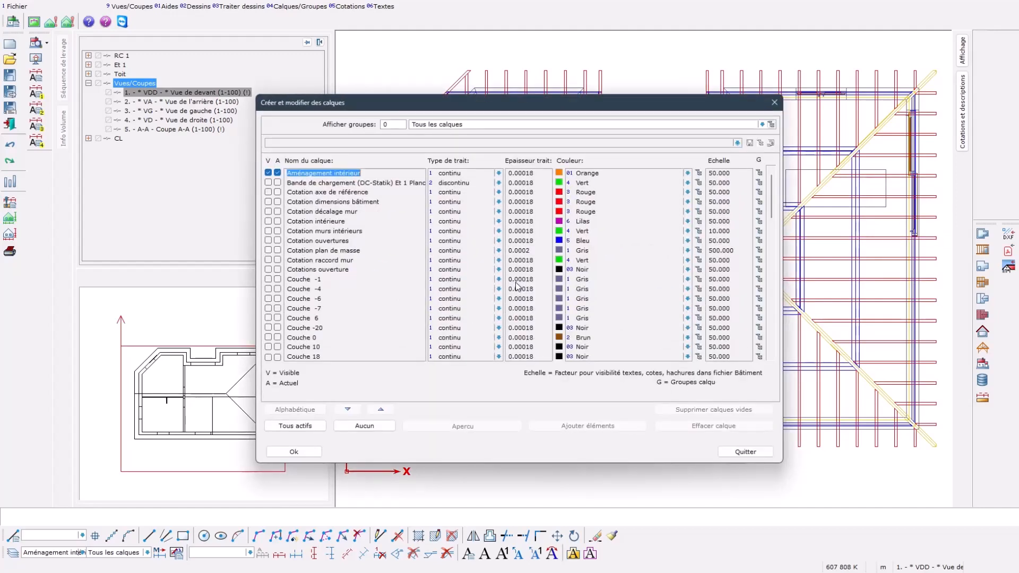
left_click(296, 426)
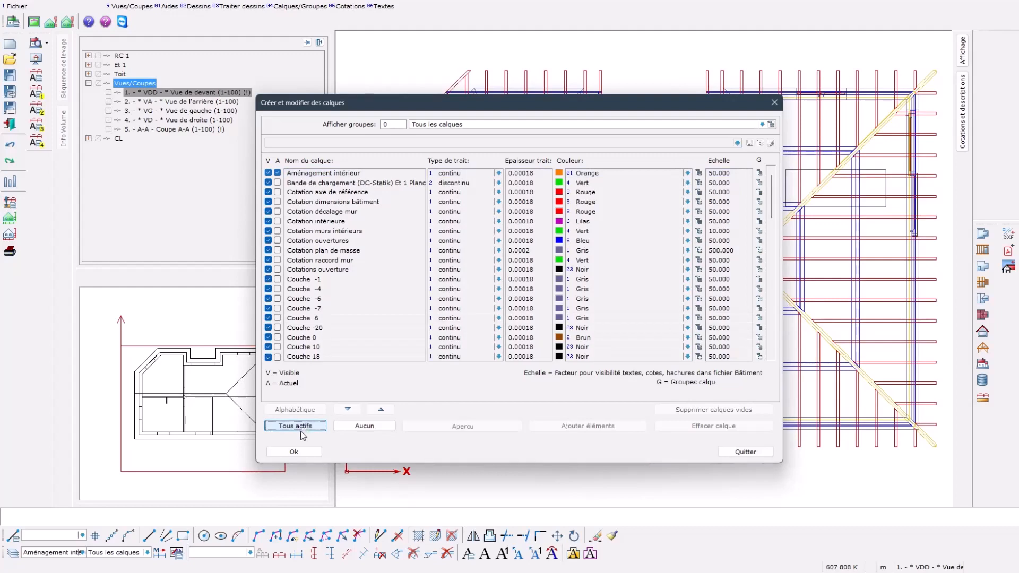
left_click(294, 451)
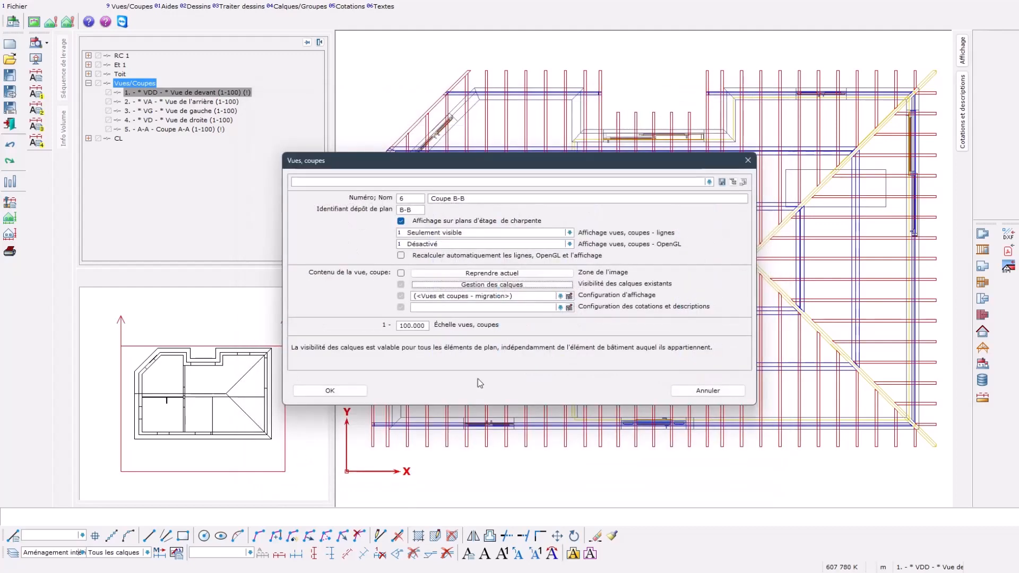
Step: Assign the DI-Coupes, bâtiment display configuration and the Charpente, simple dimension and description configuration, and create section B-B
left_click(560, 296)
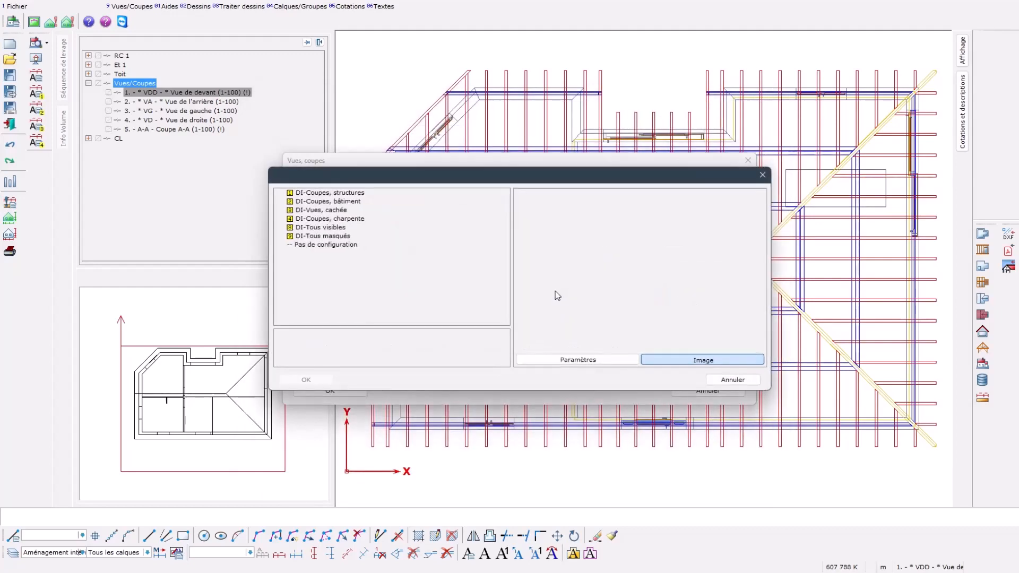
left_click(352, 202)
left_click(307, 379)
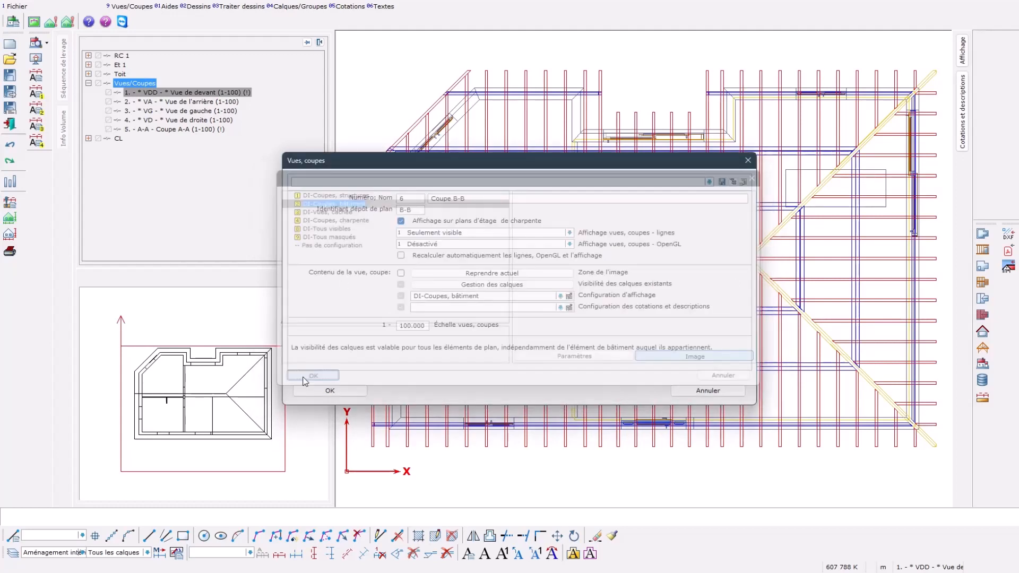
left_click(560, 307)
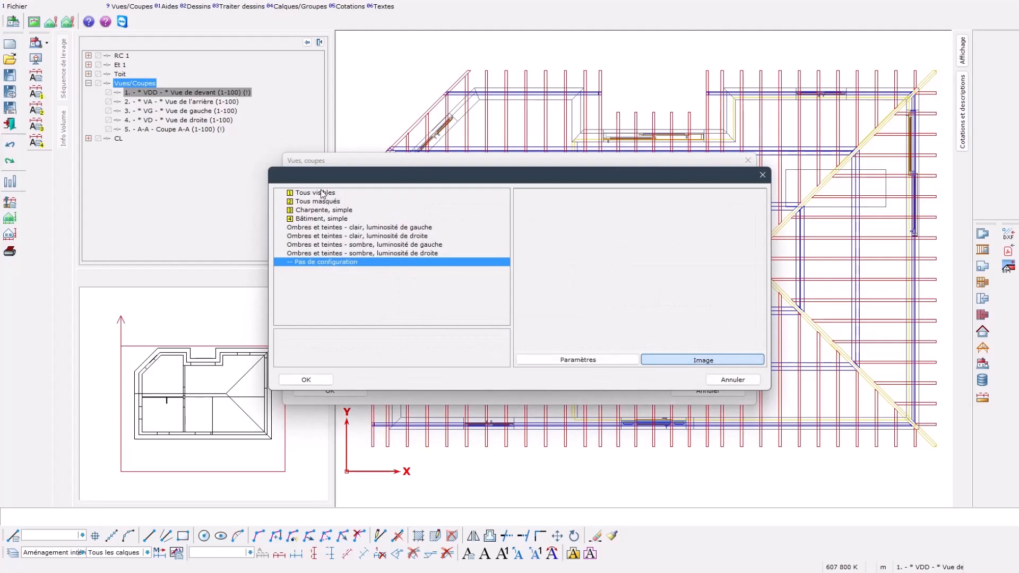
left_click(330, 210)
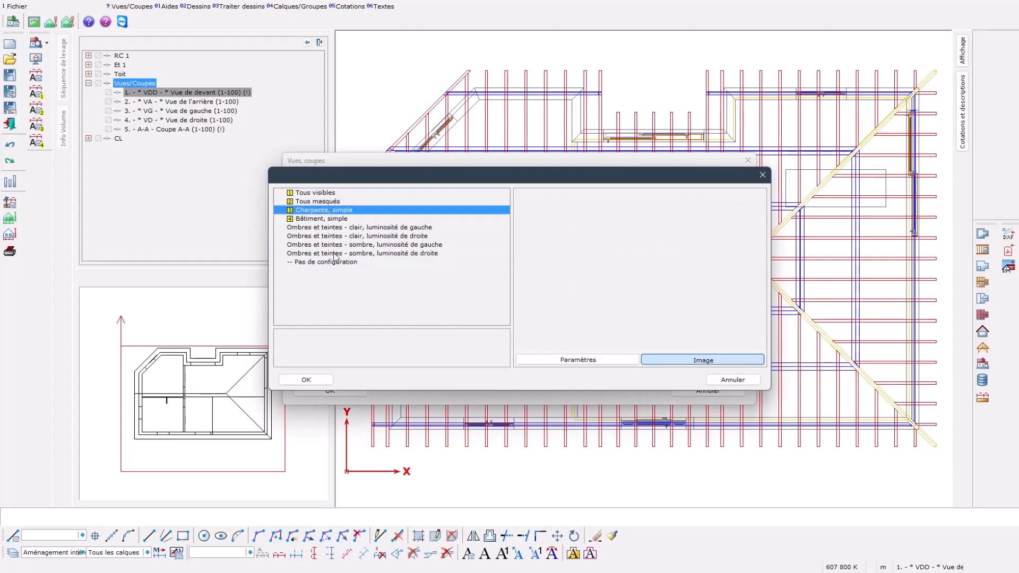
left_click(306, 380)
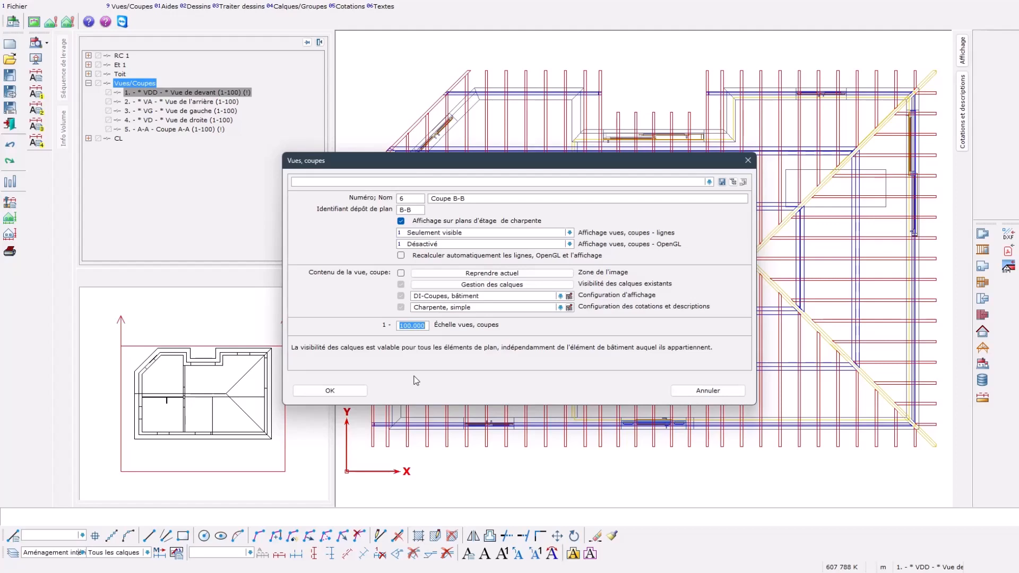
left_click(341, 391)
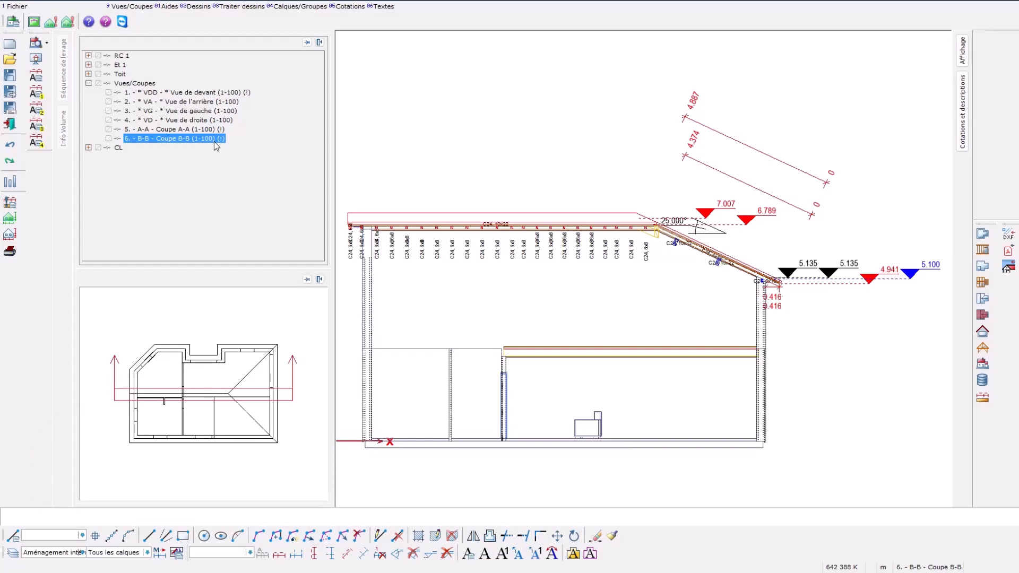
Step: Bring up the editing options for section B-B
right_click(215, 141)
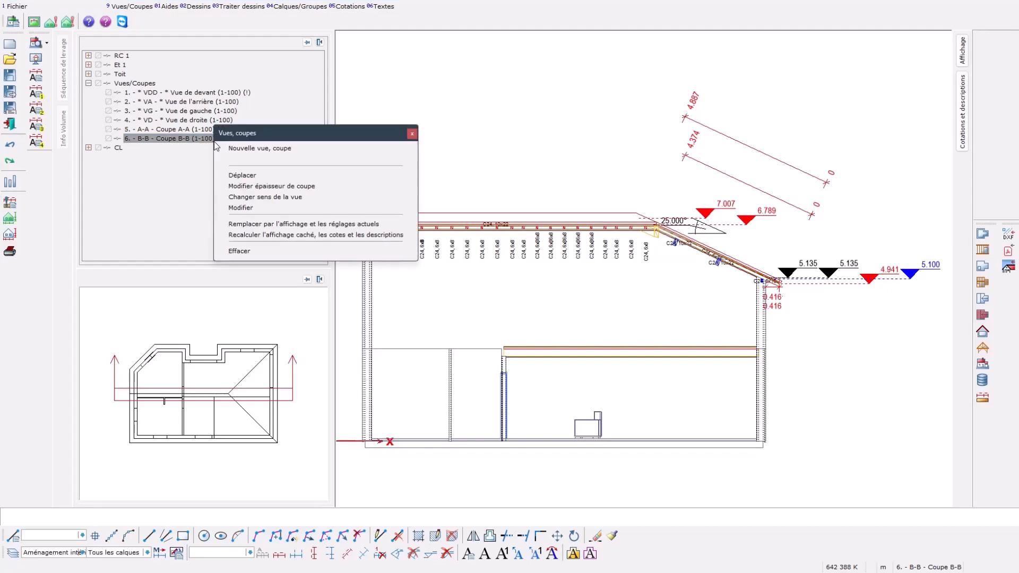